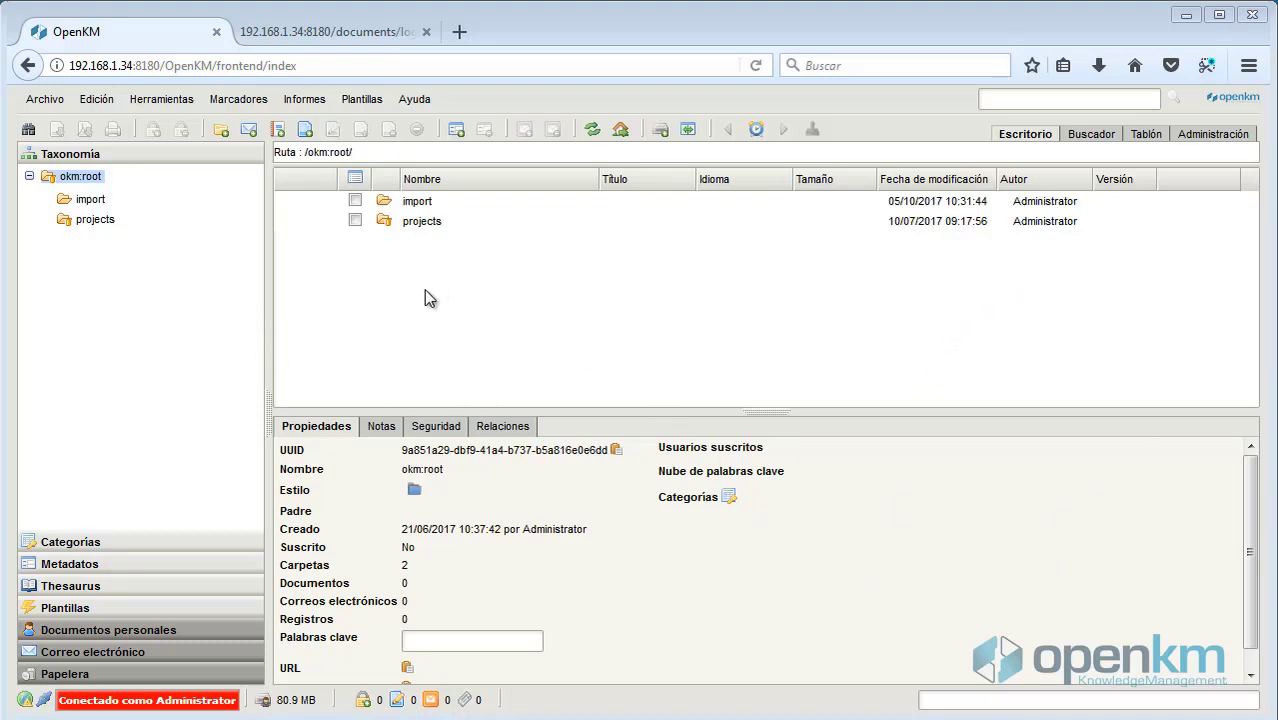
- Expand projects and review the Project metadata of project1, project2 and project3, returning to project1
{"action": "left_click", "coordinate": [92, 221]}
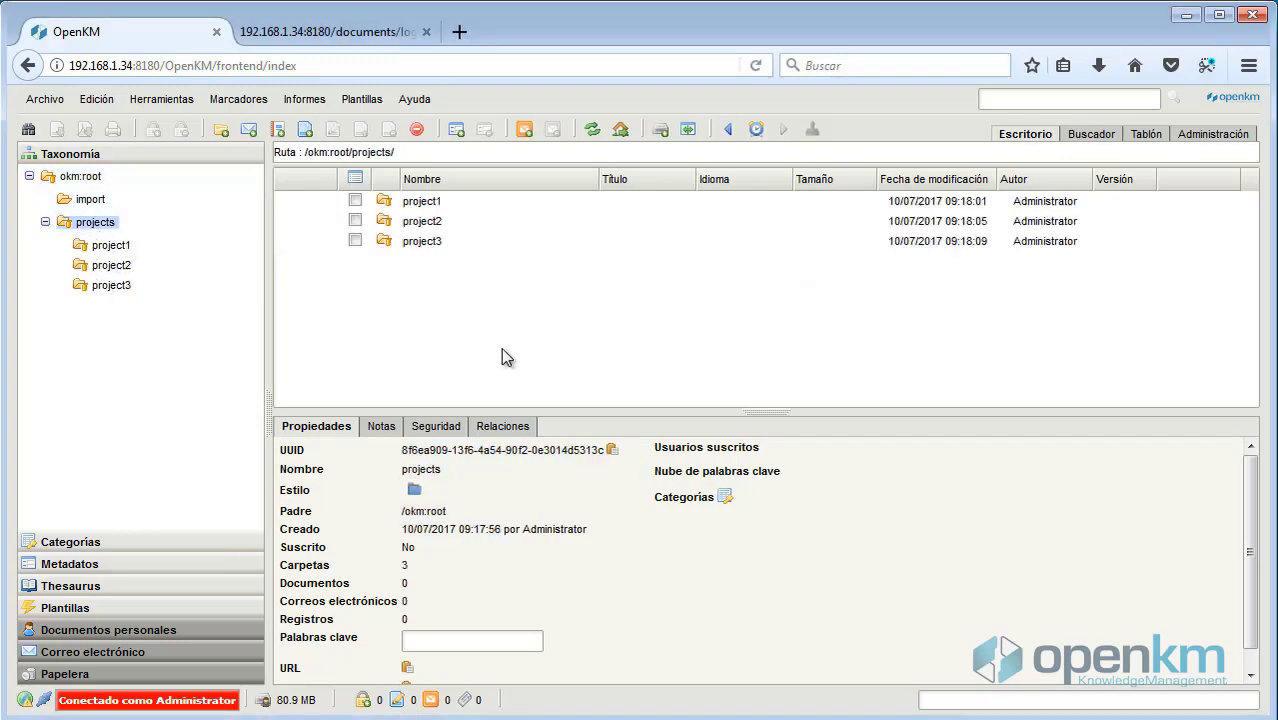
{"action": "left_click", "coordinate": [115, 246]}
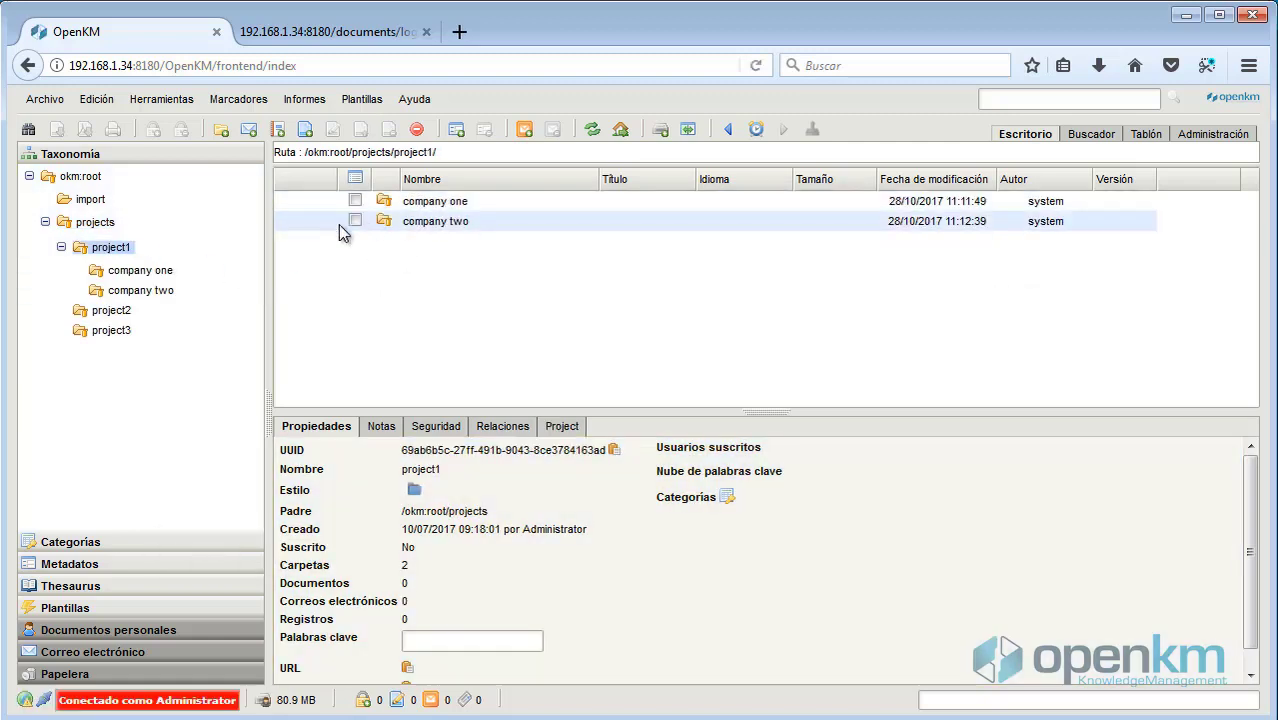
{"action": "left_click", "coordinate": [559, 428]}
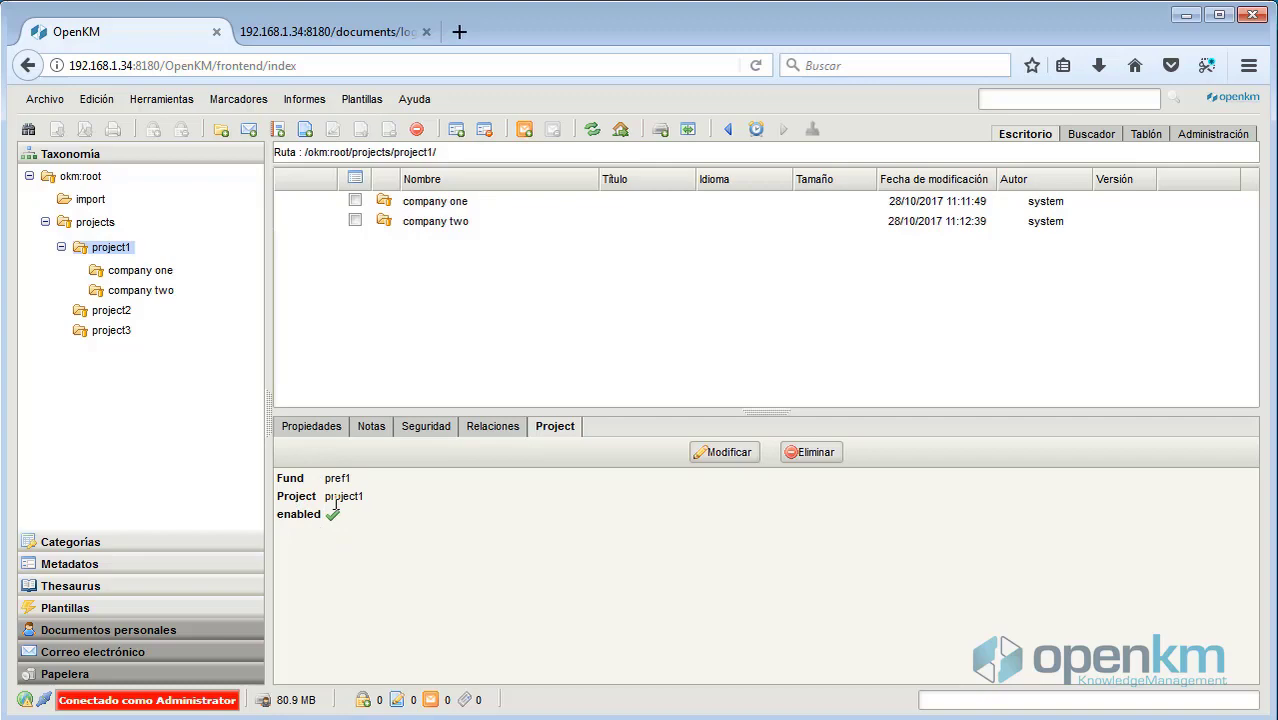
{"action": "left_click", "coordinate": [118, 312]}
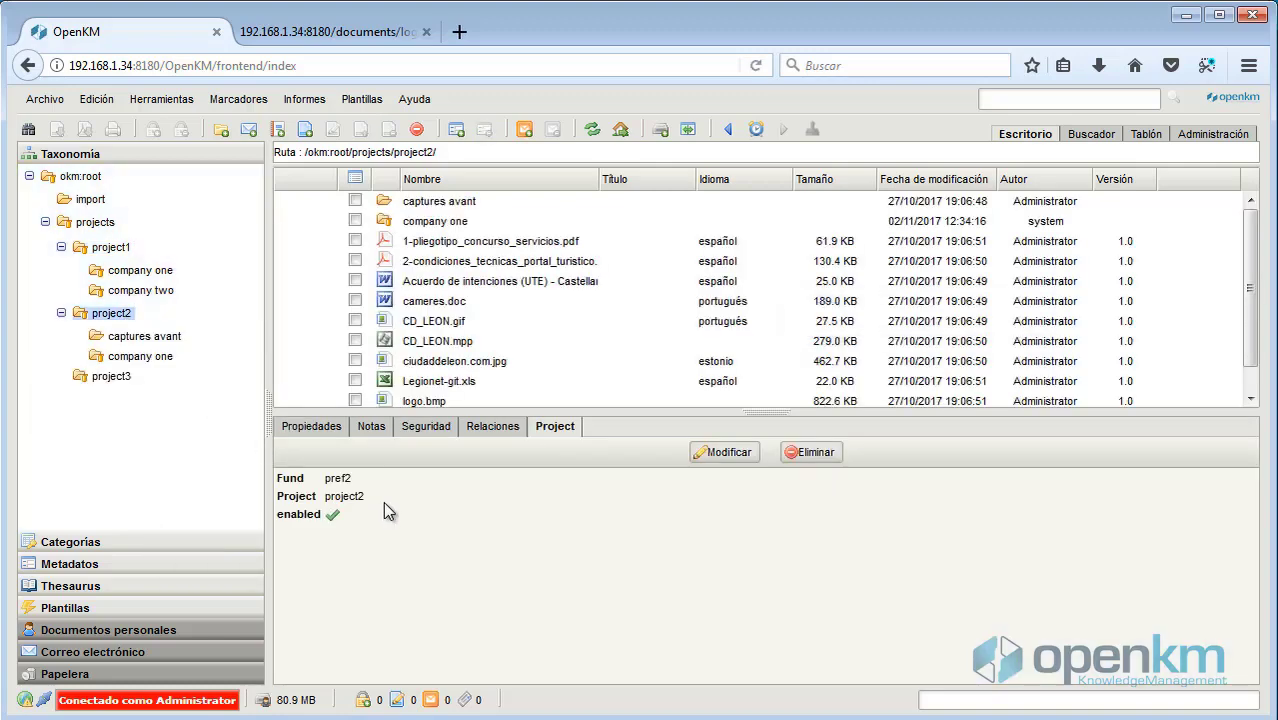
{"action": "left_click", "coordinate": [114, 378]}
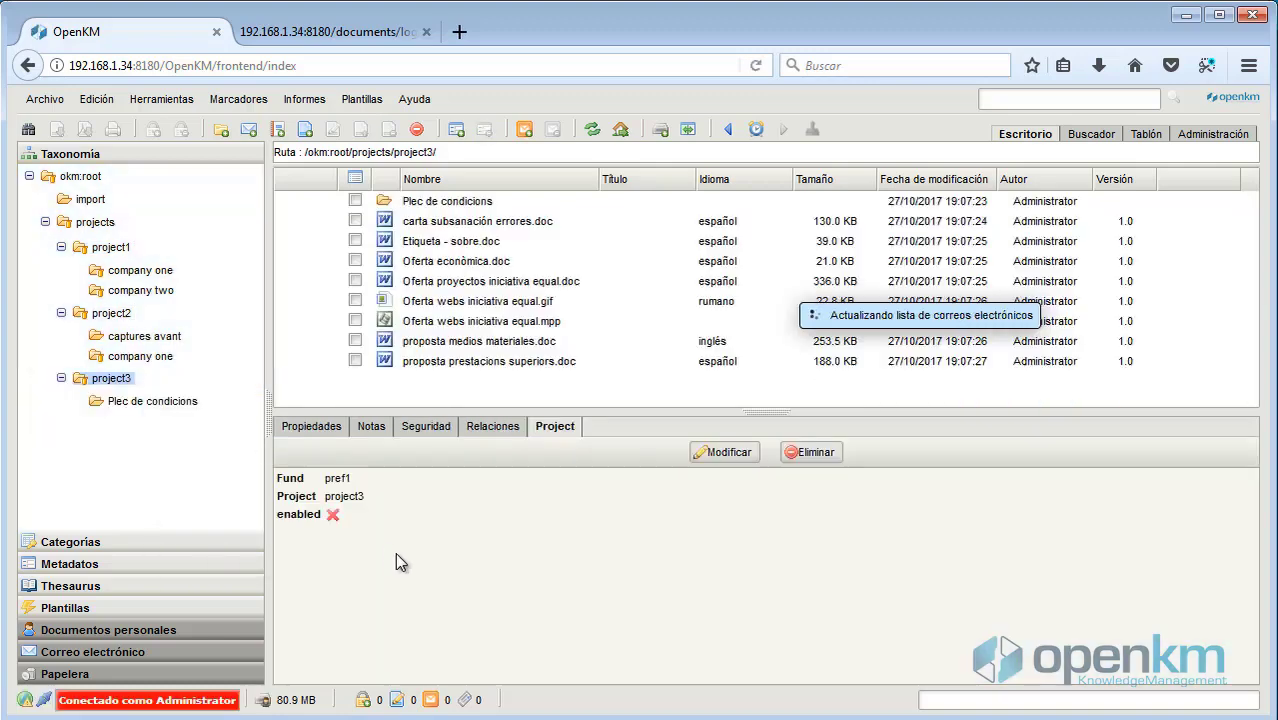
{"action": "left_click", "coordinate": [118, 247]}
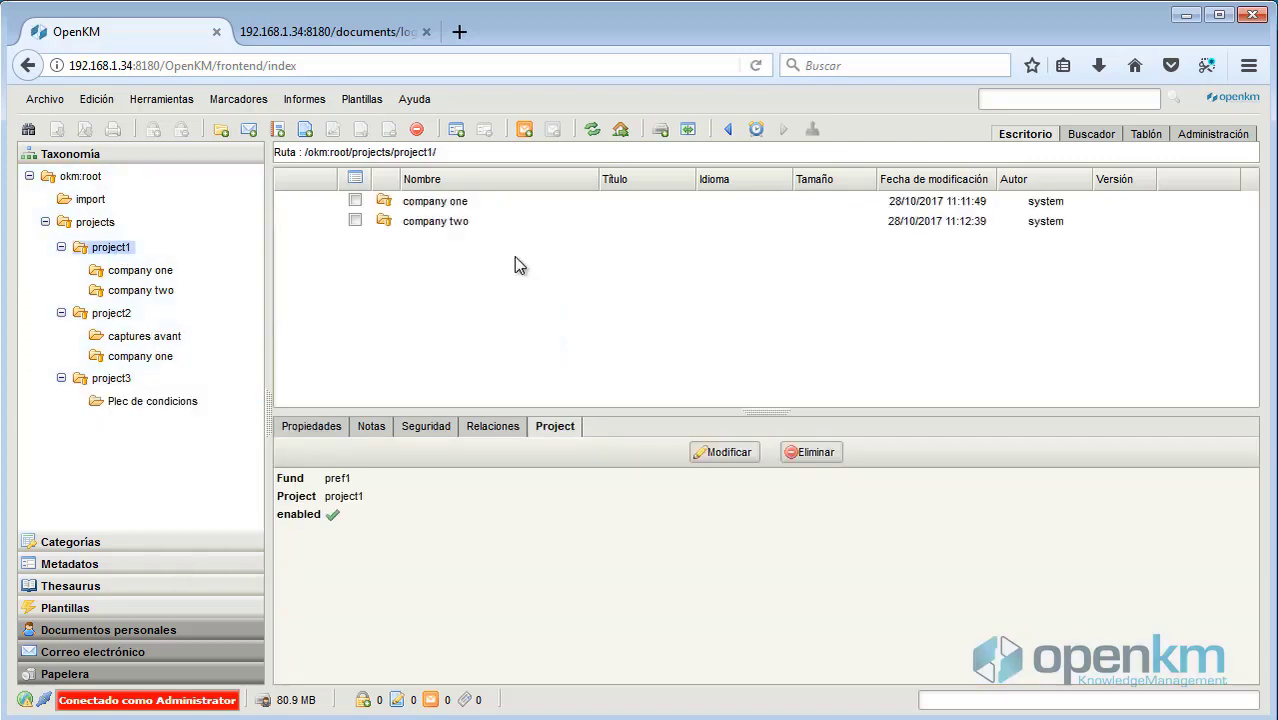
{"action": "left_click", "coordinate": [1214, 136]}
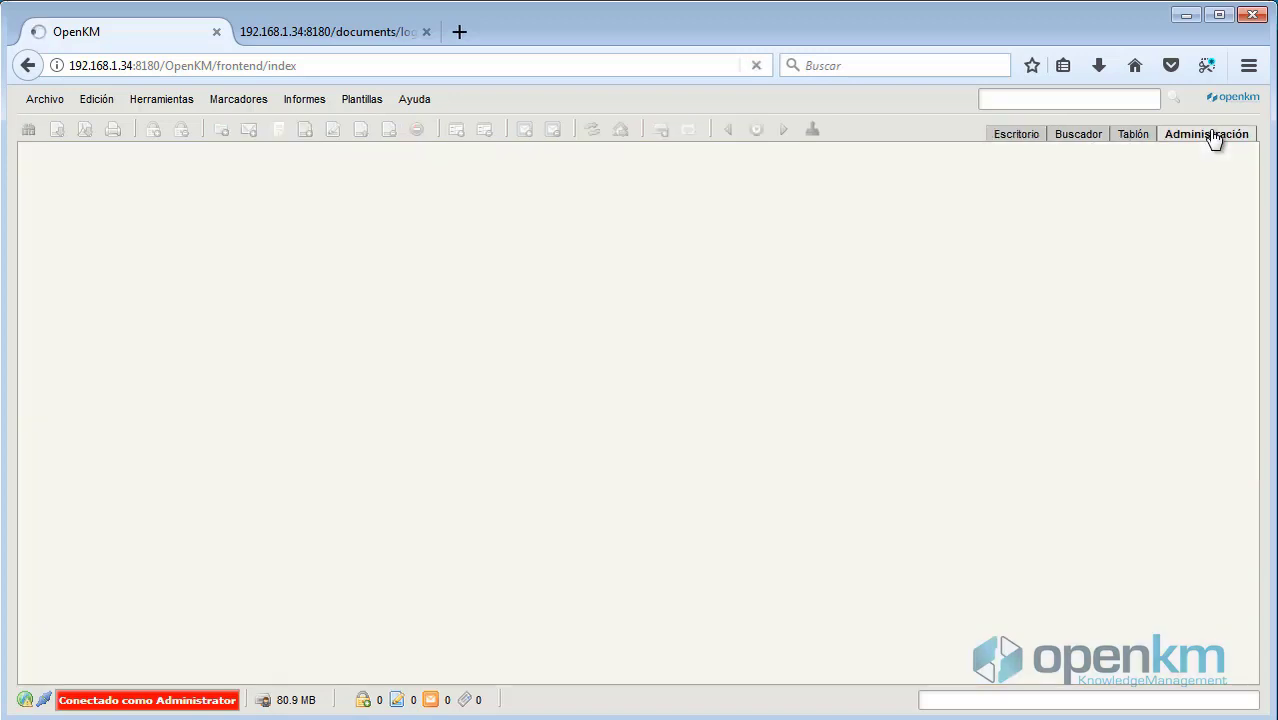
{"action": "left_click", "coordinate": [762, 172]}
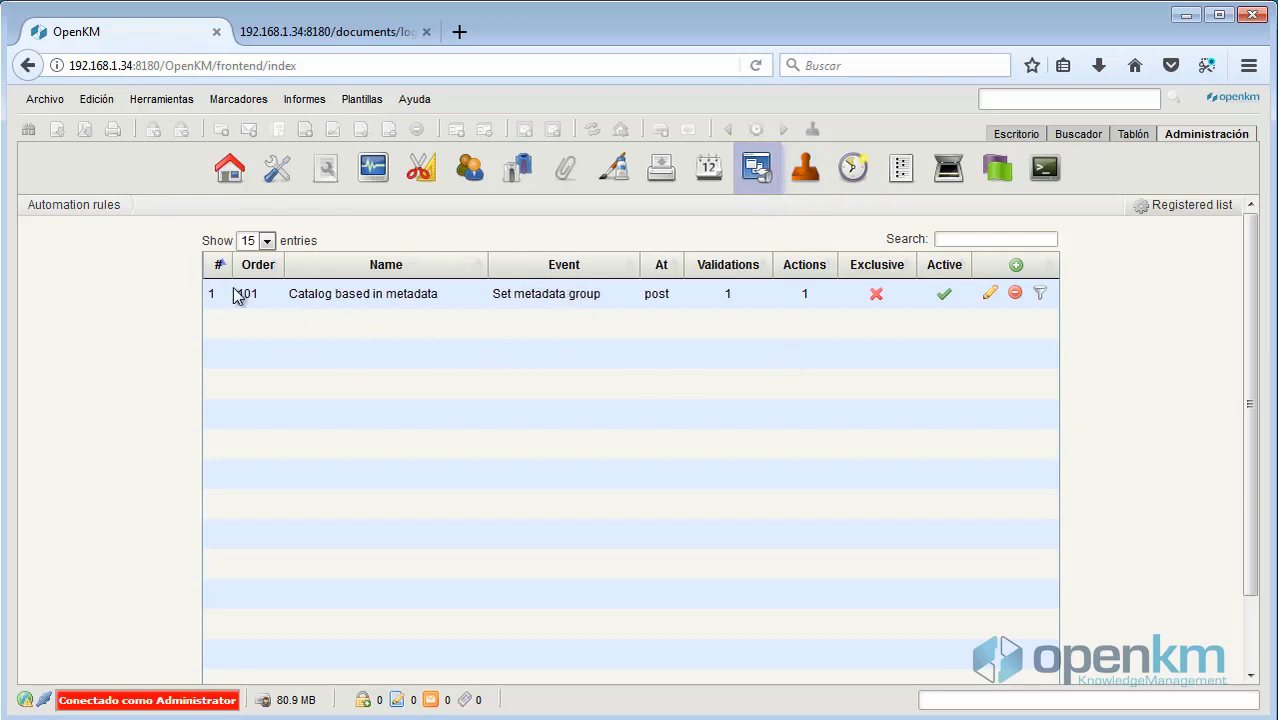
{"action": "left_click", "coordinate": [1040, 293]}
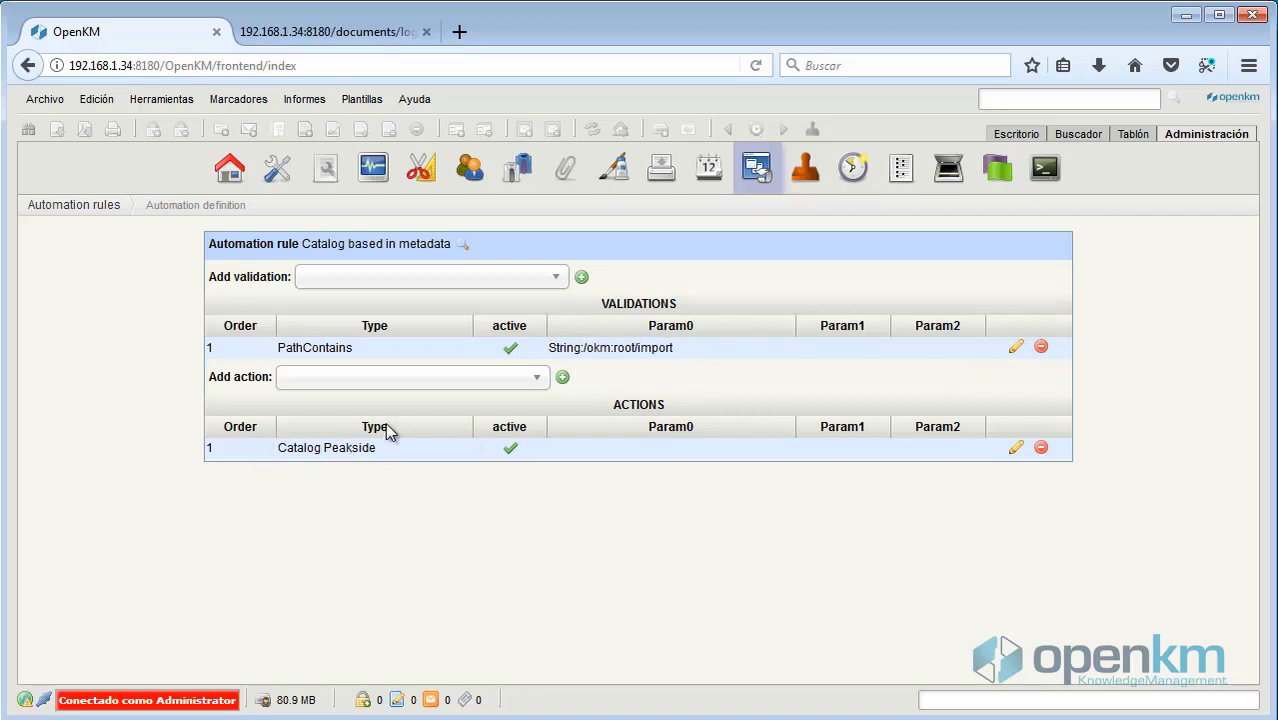
{"action": "left_click", "coordinate": [1016, 134]}
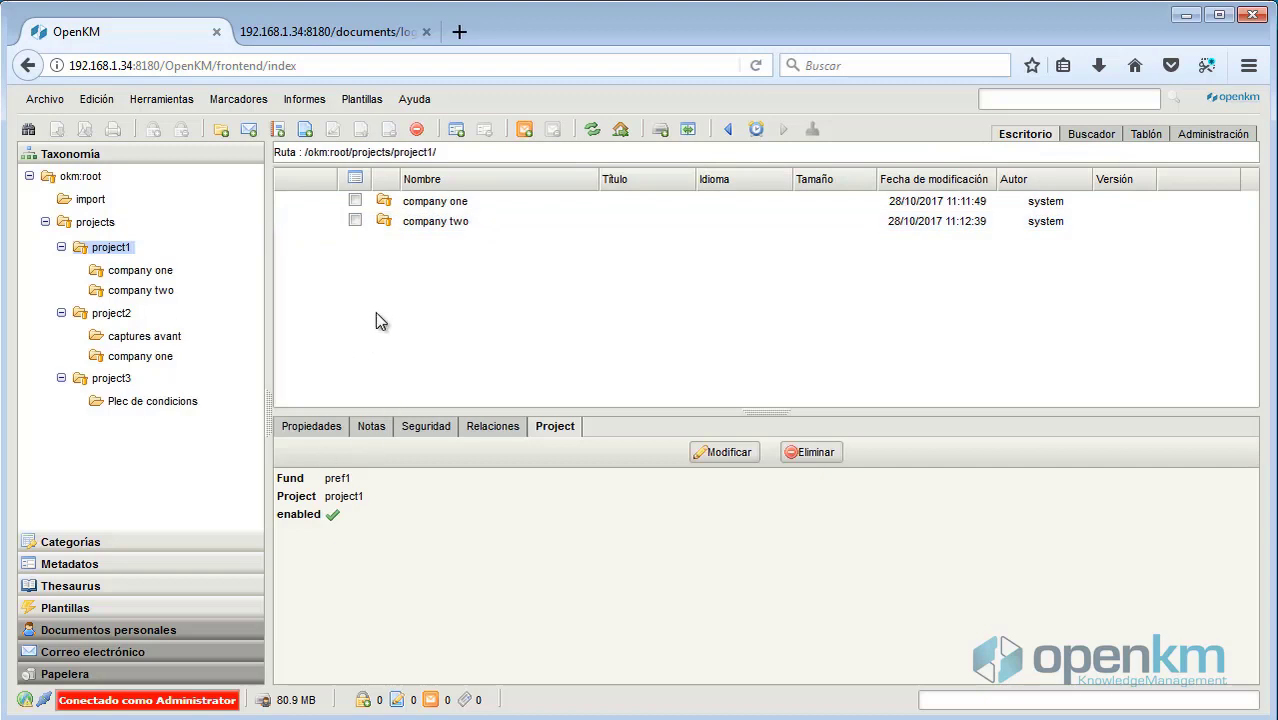
- Log in to the virtual data room as okmAdmin with the account password
{"action": "left_click", "coordinate": [327, 32]}
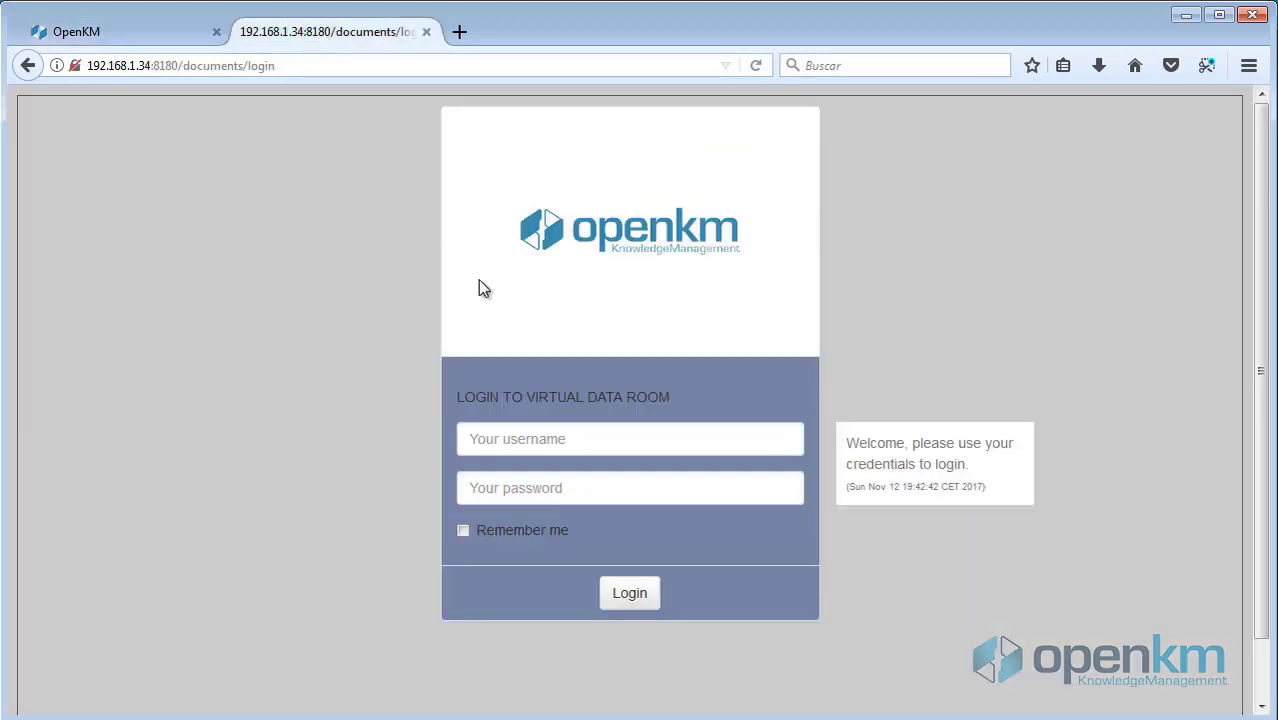
{"action": "left_click", "coordinate": [560, 443]}
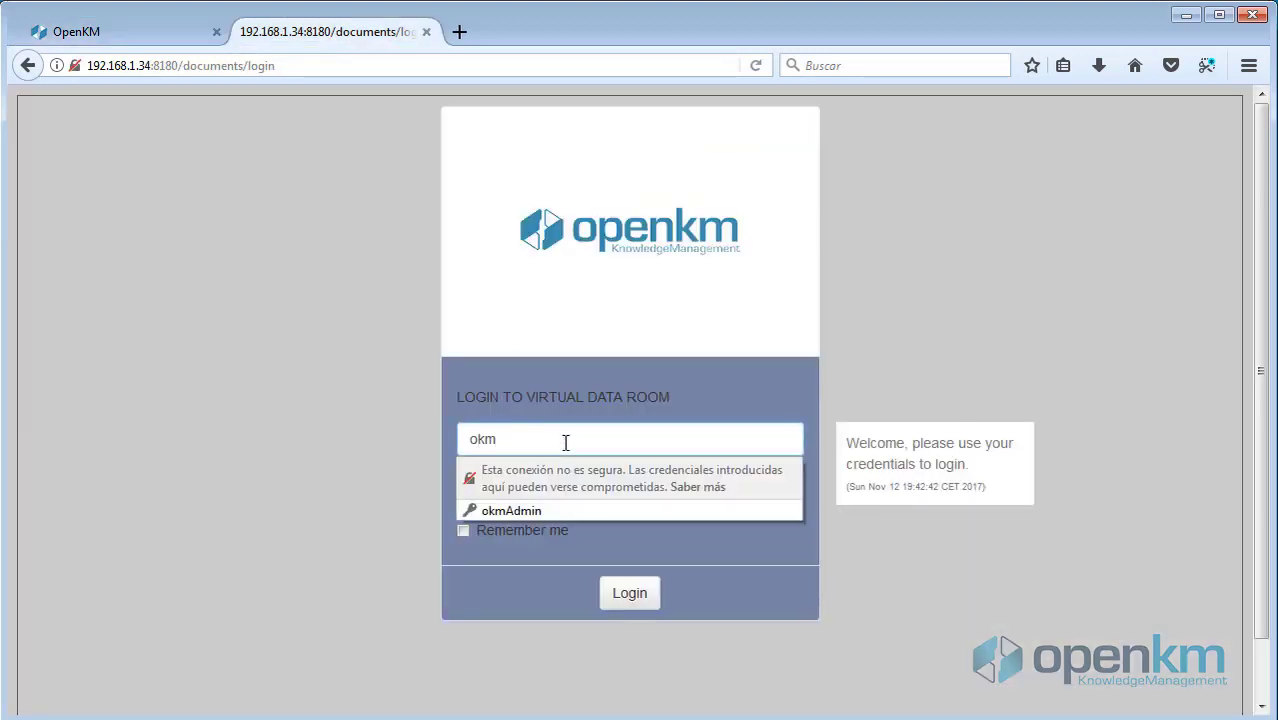
{"action": "key", "text": "Tab"}
{"action": "key", "text": "Return"}
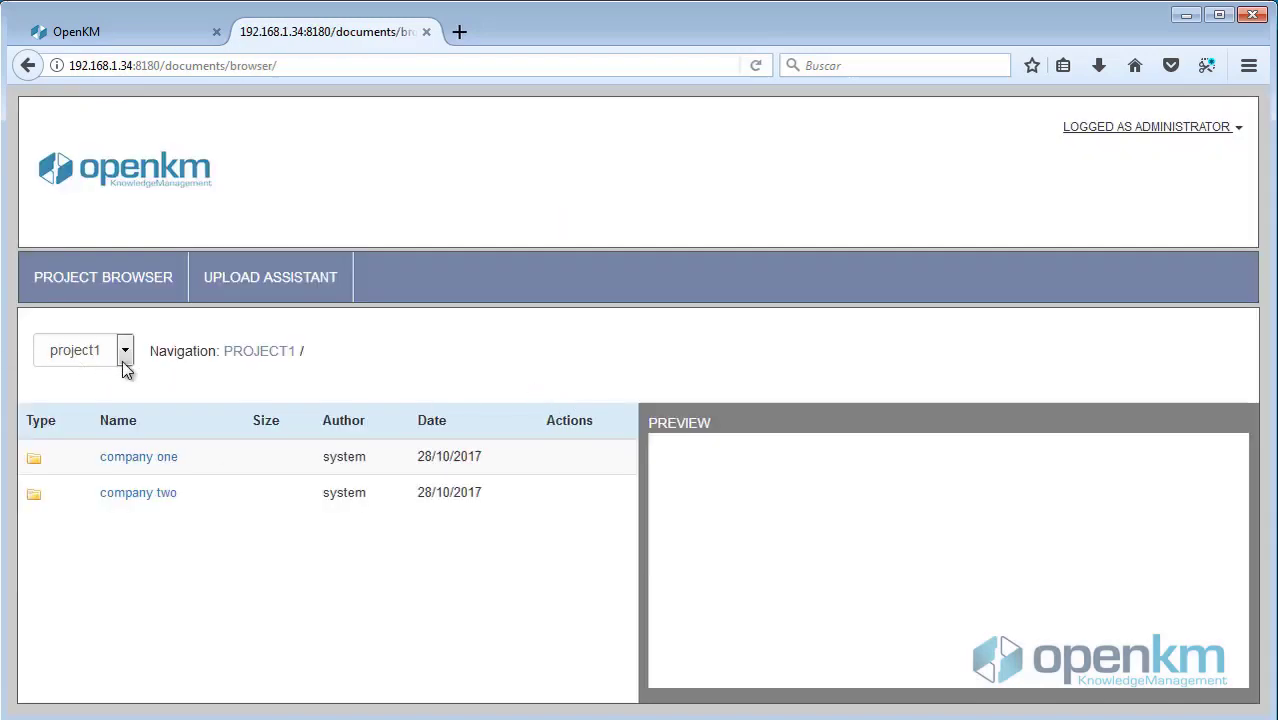
- Switch the project browser to project2, preview its first PDF, then log out
{"action": "left_click", "coordinate": [125, 352]}
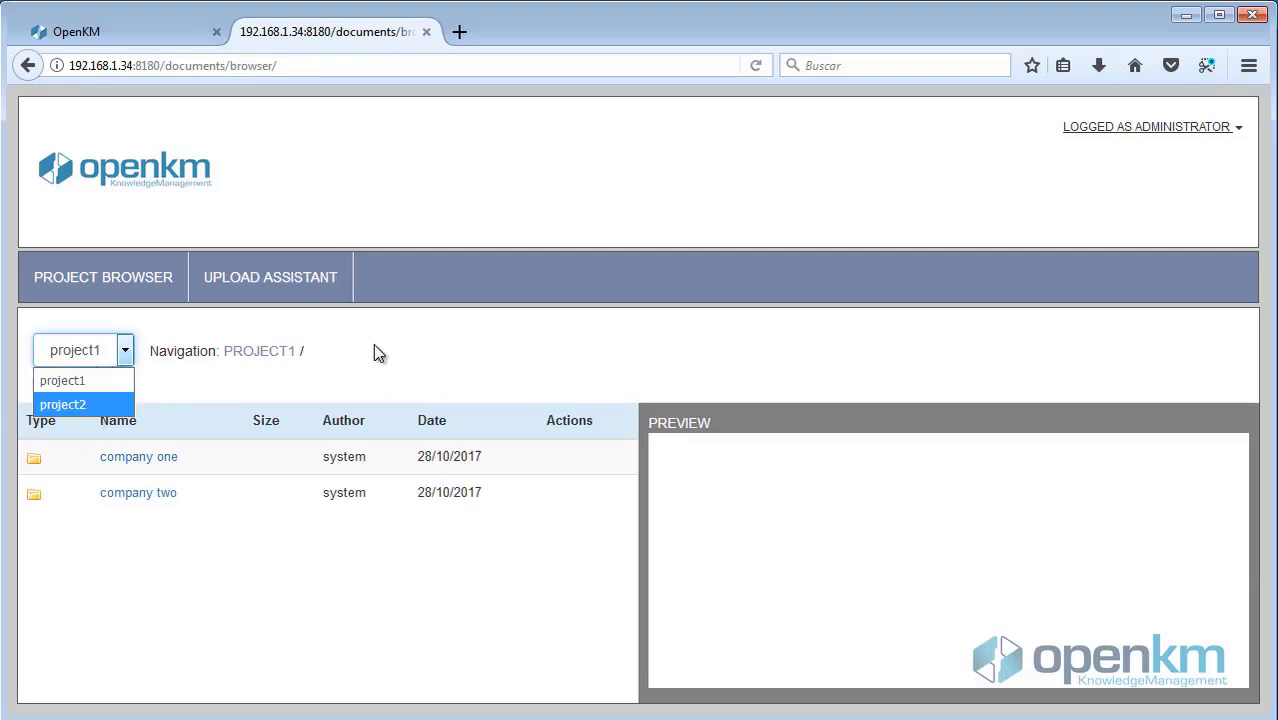
{"action": "left_click", "coordinate": [392, 364]}
{"action": "left_click", "coordinate": [126, 352]}
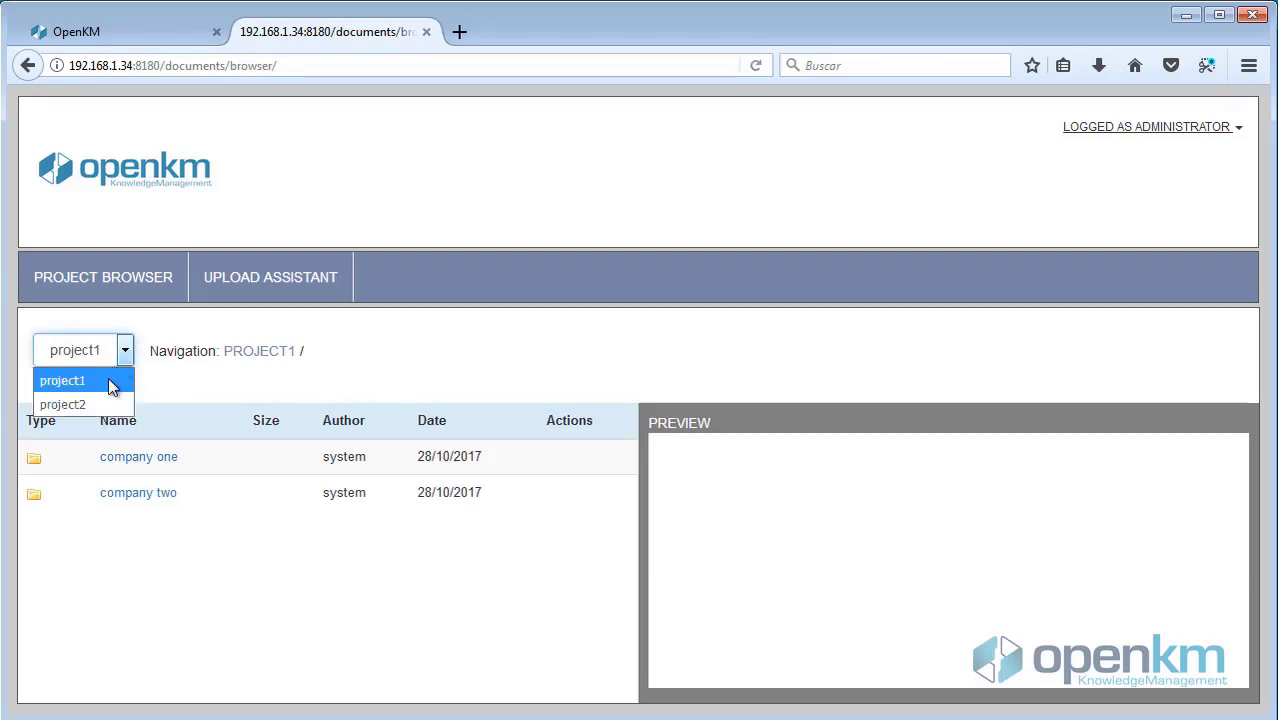
{"action": "left_click", "coordinate": [108, 404]}
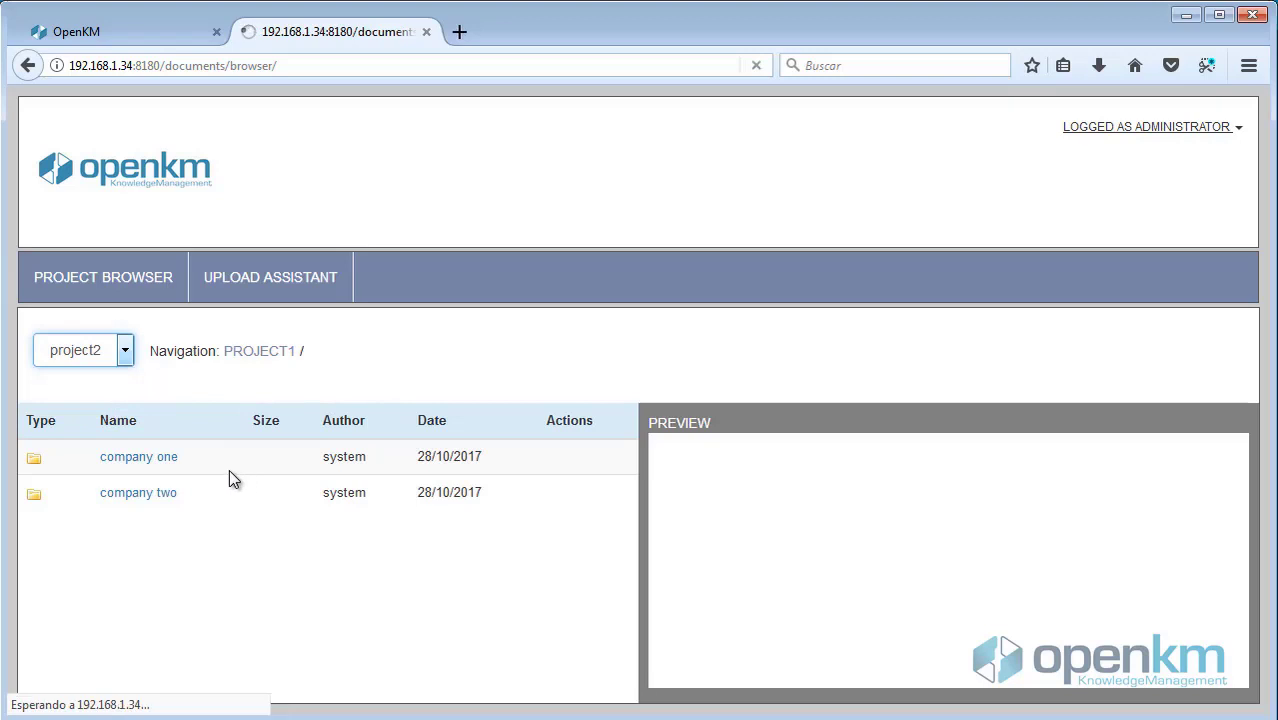
{"action": "left_click", "coordinate": [257, 456]}
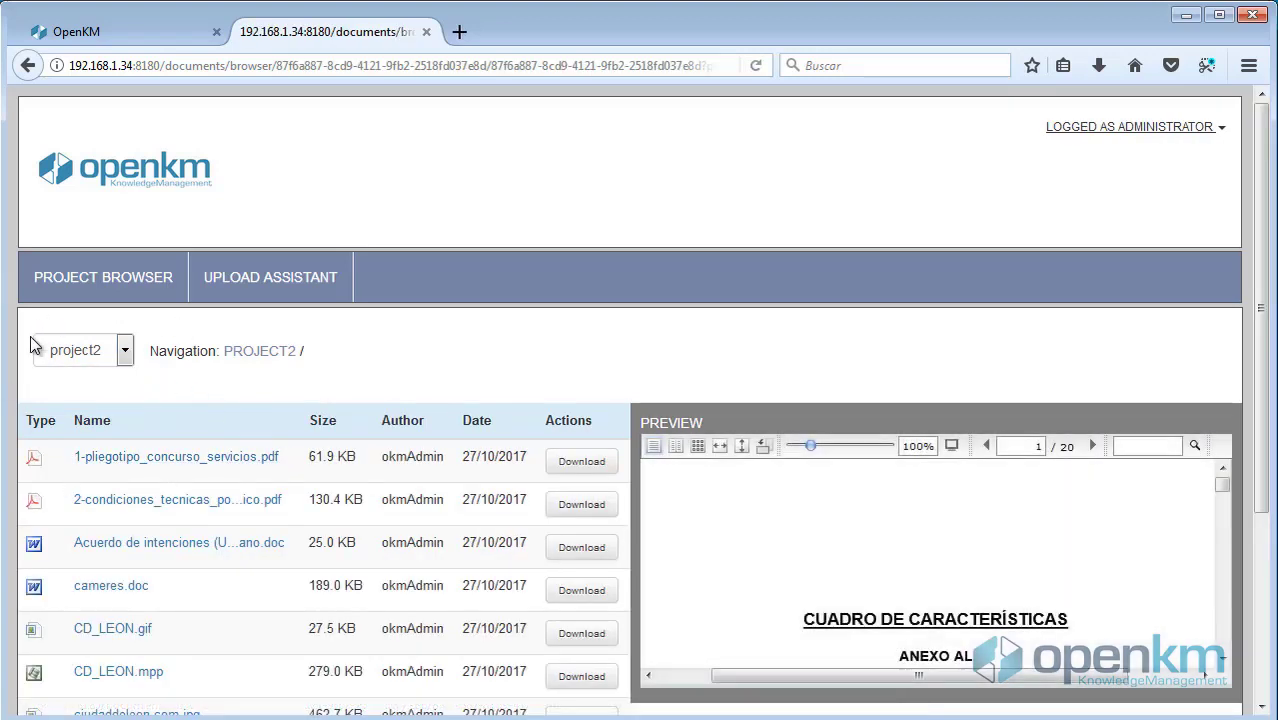
{"action": "left_click", "coordinate": [1098, 135]}
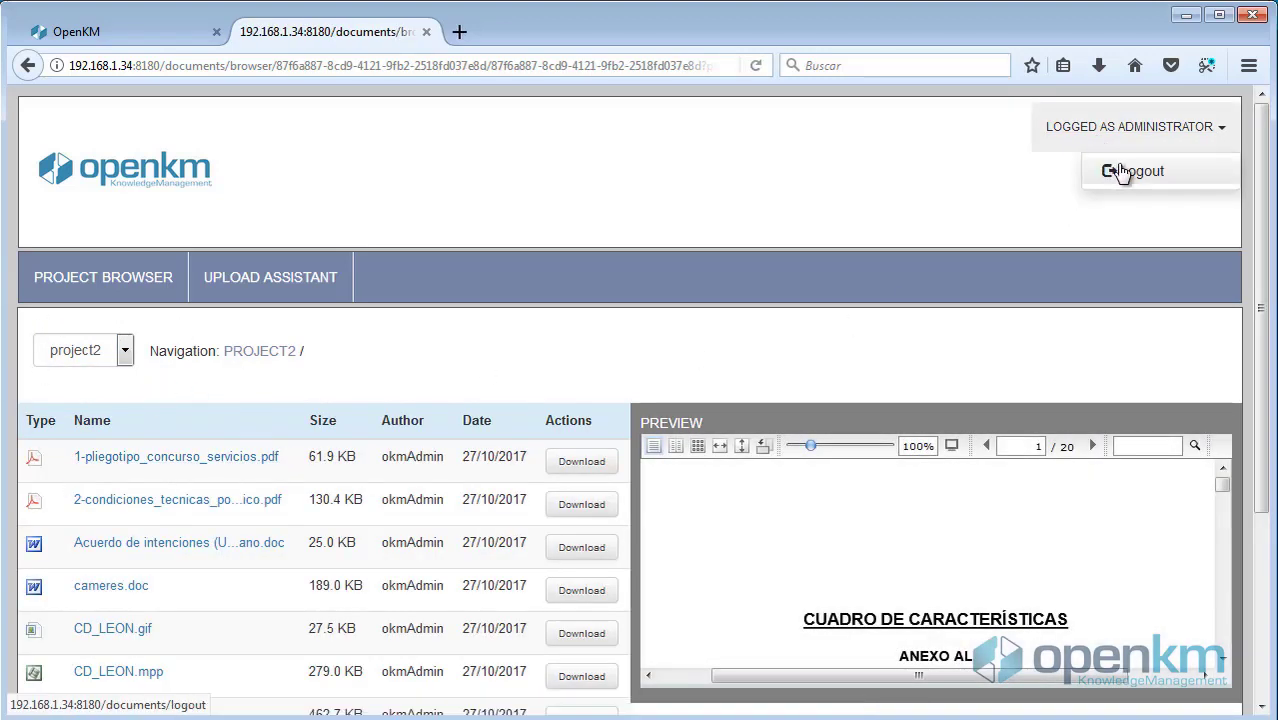
{"action": "left_click", "coordinate": [1124, 172]}
- Enable and save project3's Project metadata, then show project1's folders and the data room login page
{"action": "left_click", "coordinate": [172, 37]}
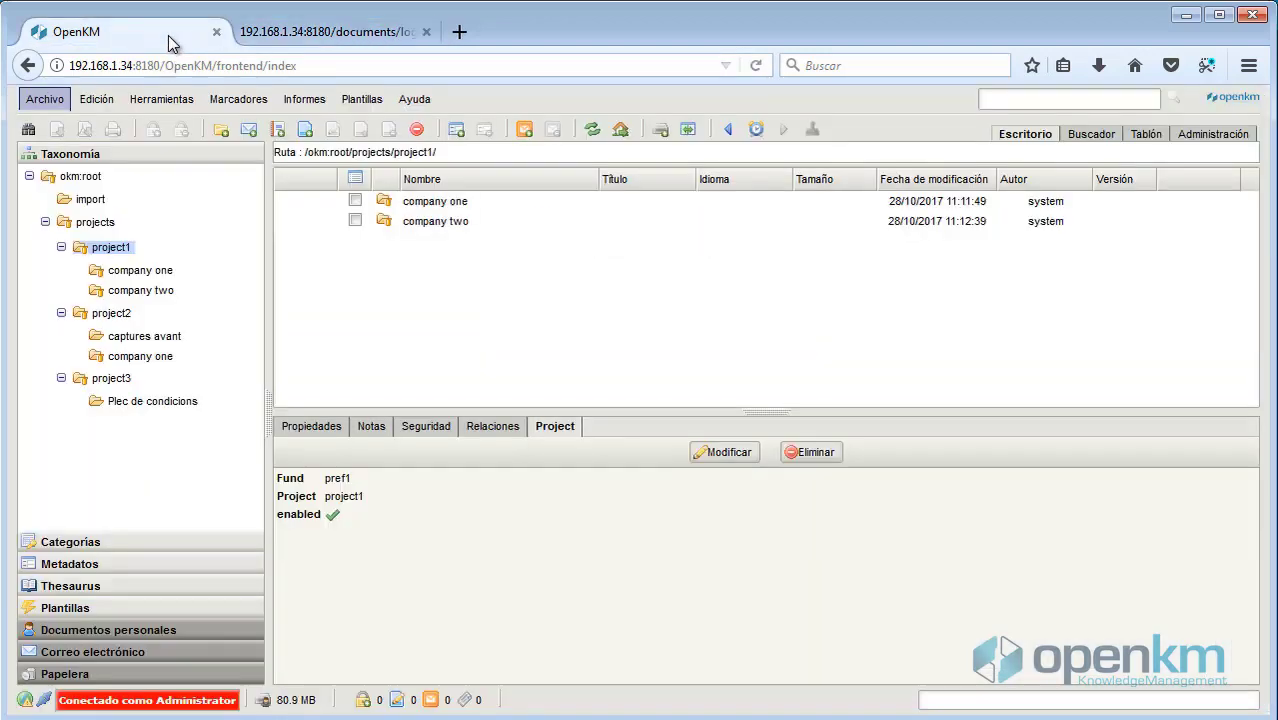
{"action": "left_click", "coordinate": [112, 380]}
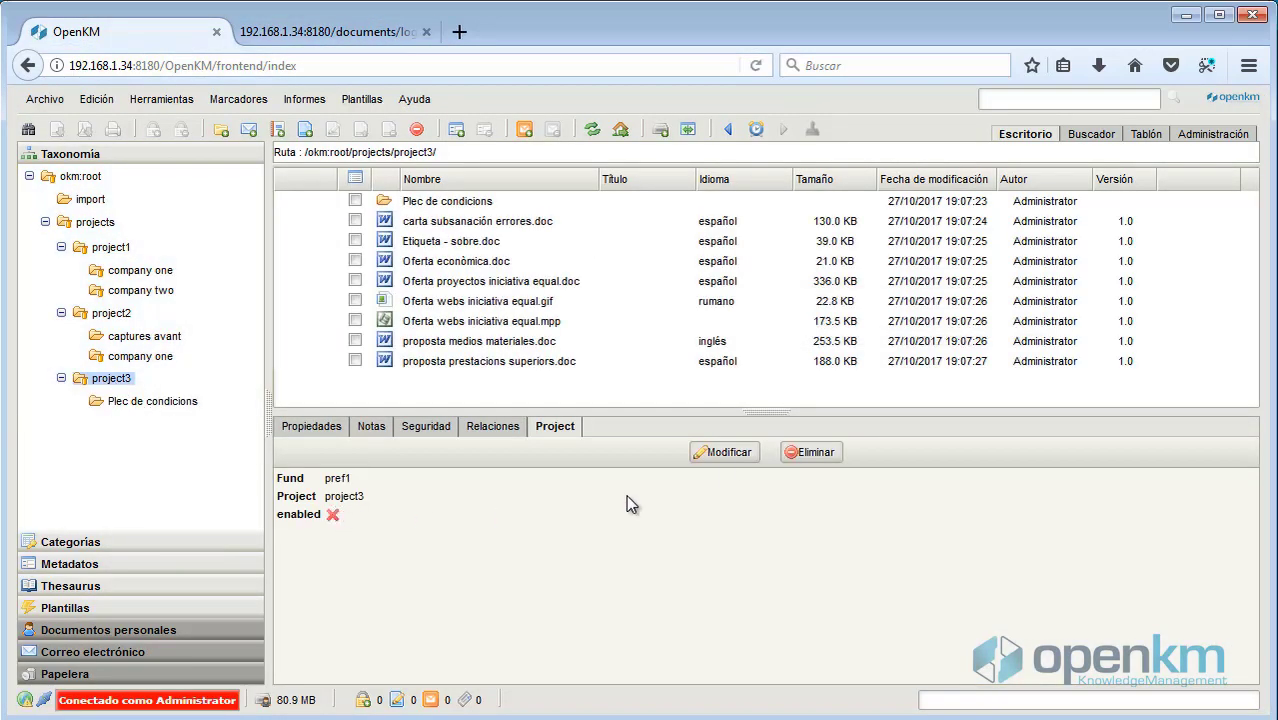
{"action": "left_click", "coordinate": [725, 452]}
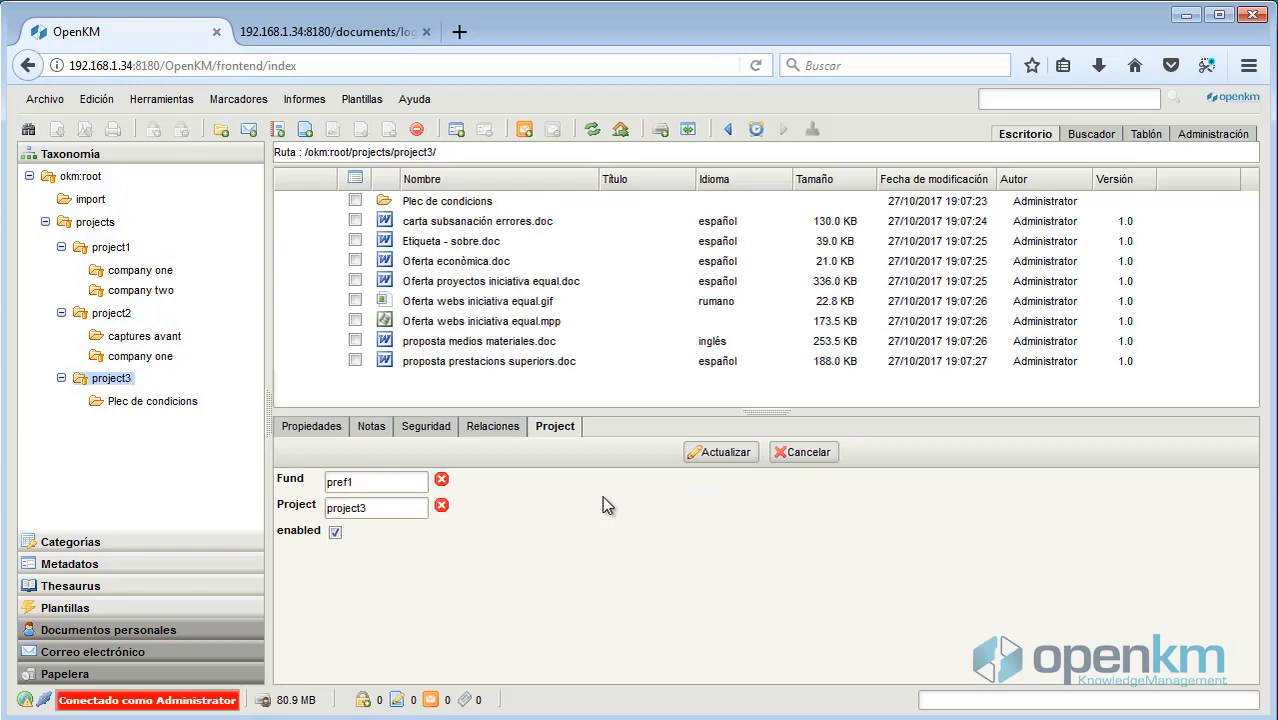
{"action": "left_click", "coordinate": [733, 452]}
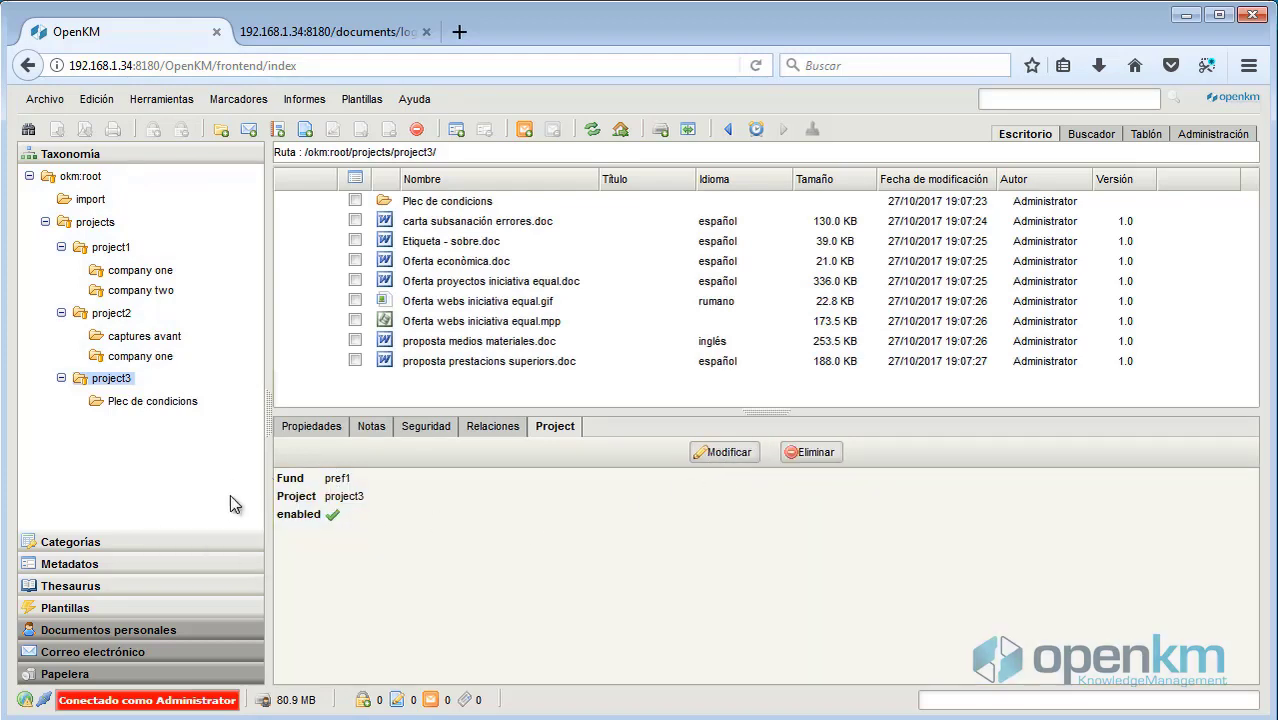
{"action": "left_click", "coordinate": [110, 247]}
{"action": "left_click", "coordinate": [315, 31]}
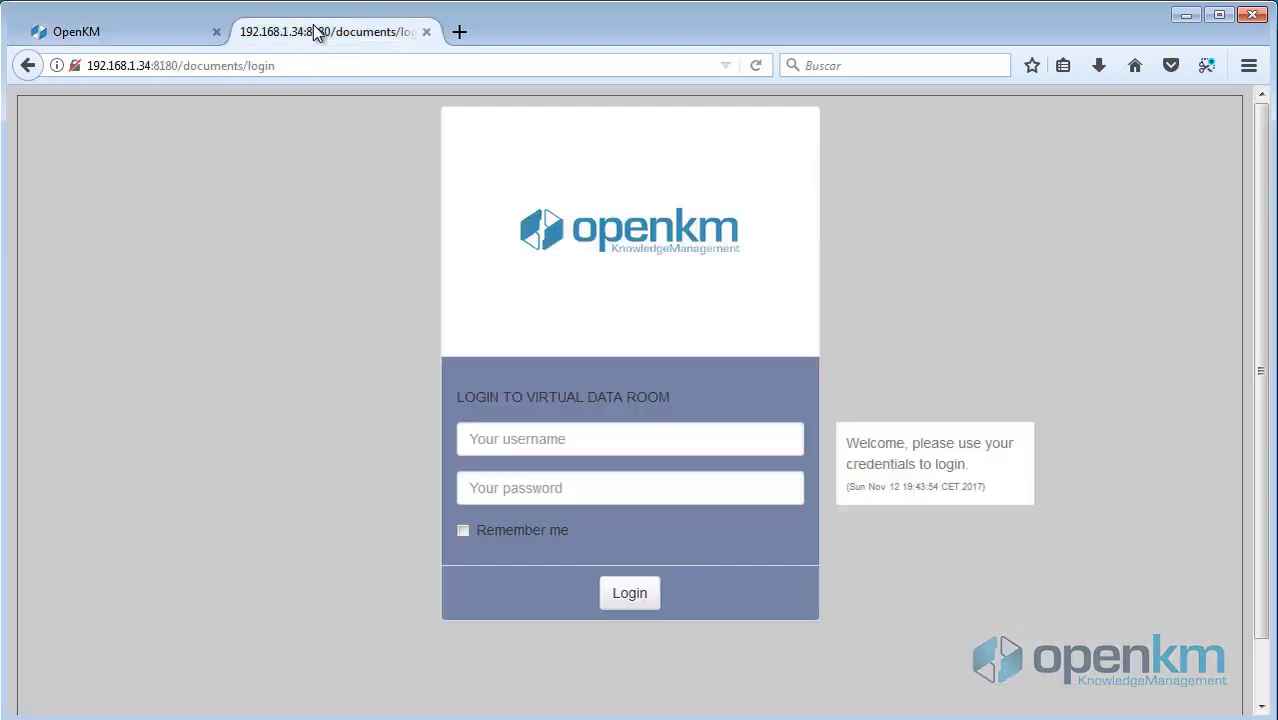
- Sign in to the virtual data room as okmAdmin with the account password
{"action": "left_click", "coordinate": [512, 441]}
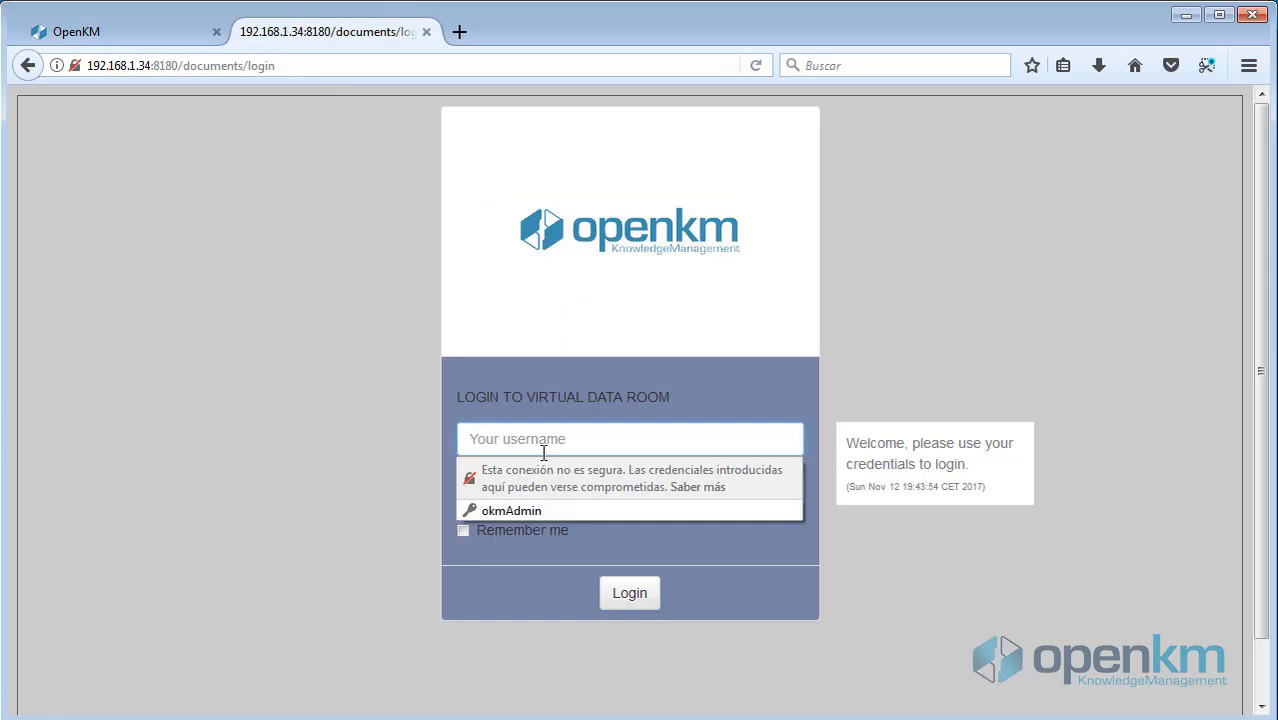
{"action": "key", "text": "Tab"}
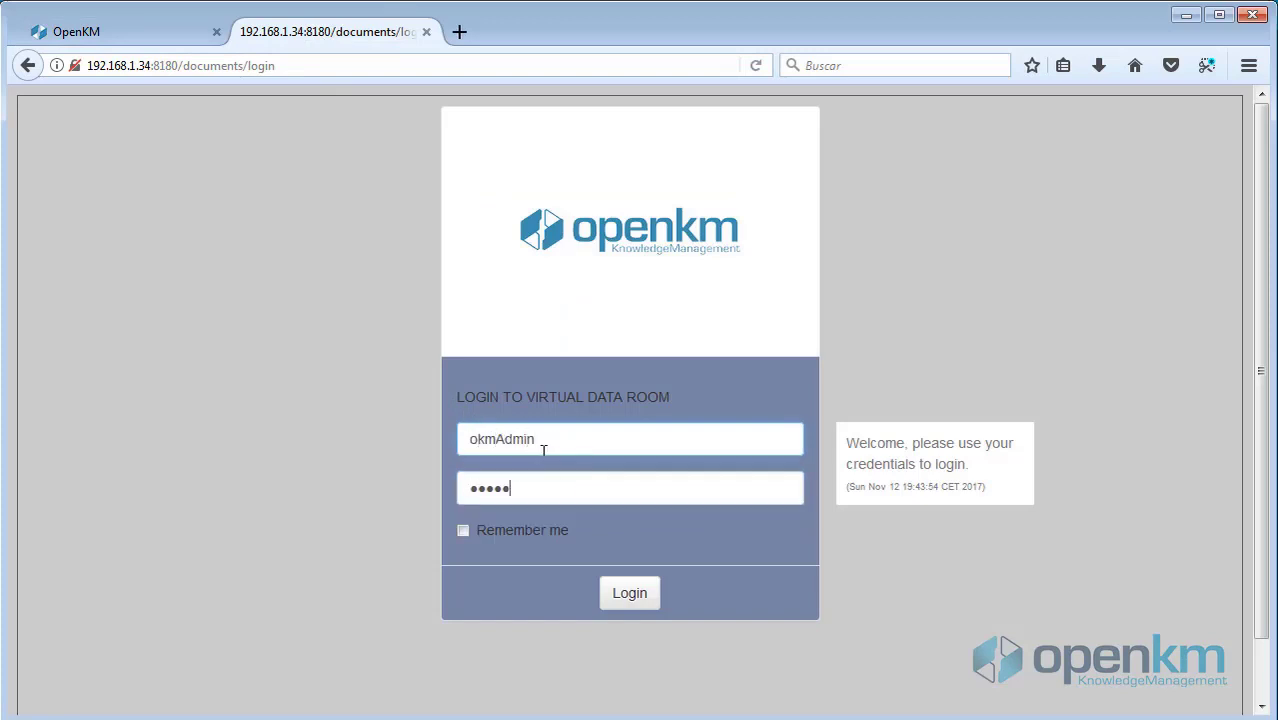
{"action": "key", "text": "Return"}
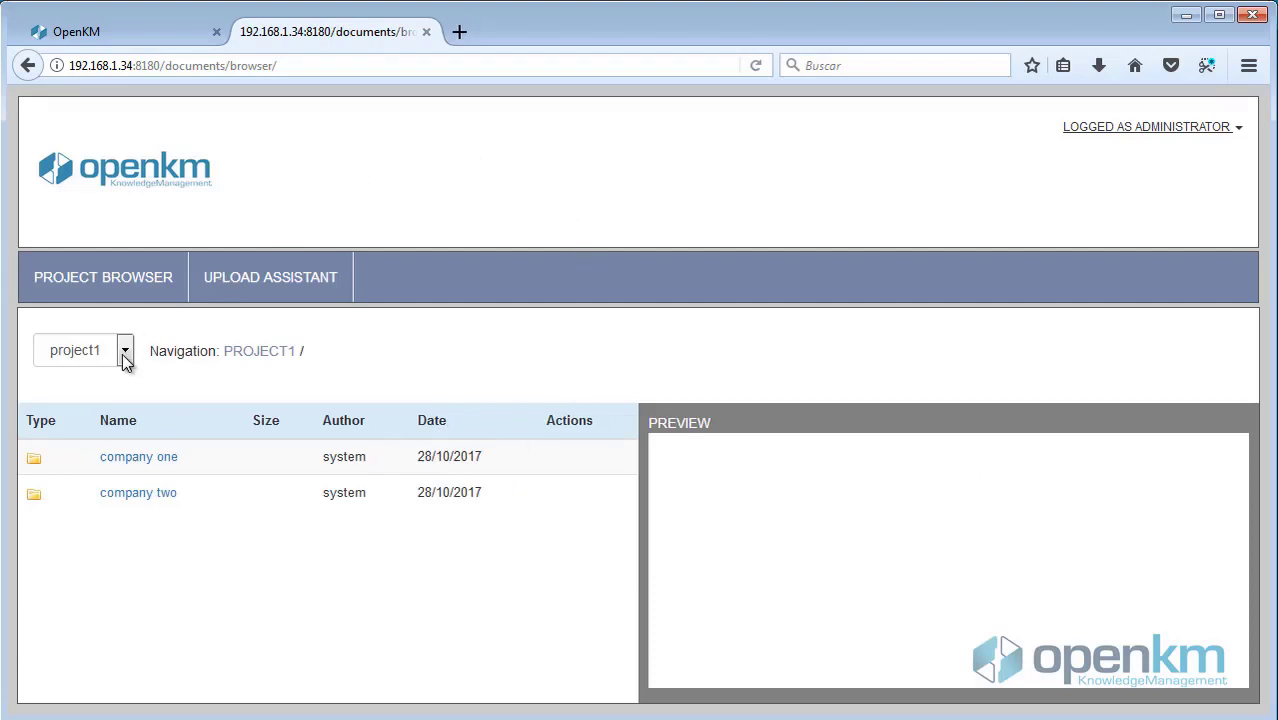
- Browse project2 and project3, then return to project1's company one and company two folders
{"action": "left_click", "coordinate": [125, 358]}
{"action": "left_click", "coordinate": [81, 402]}
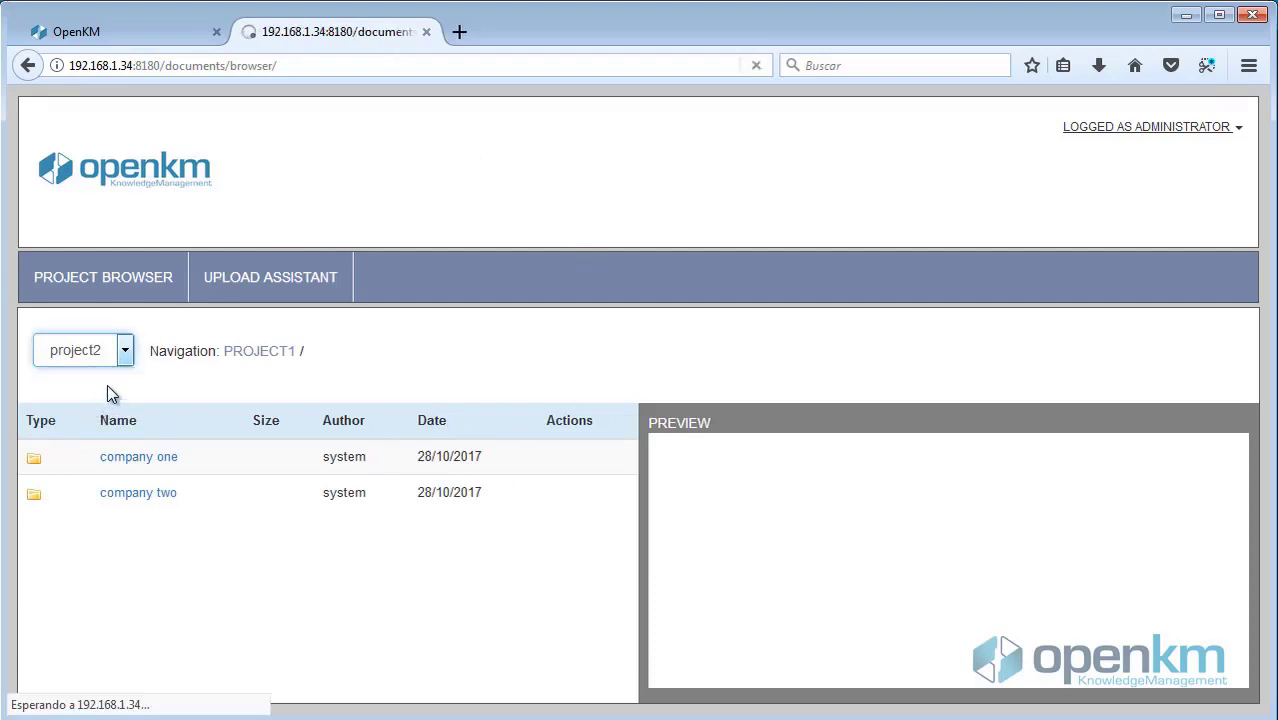
{"action": "left_click", "coordinate": [125, 352]}
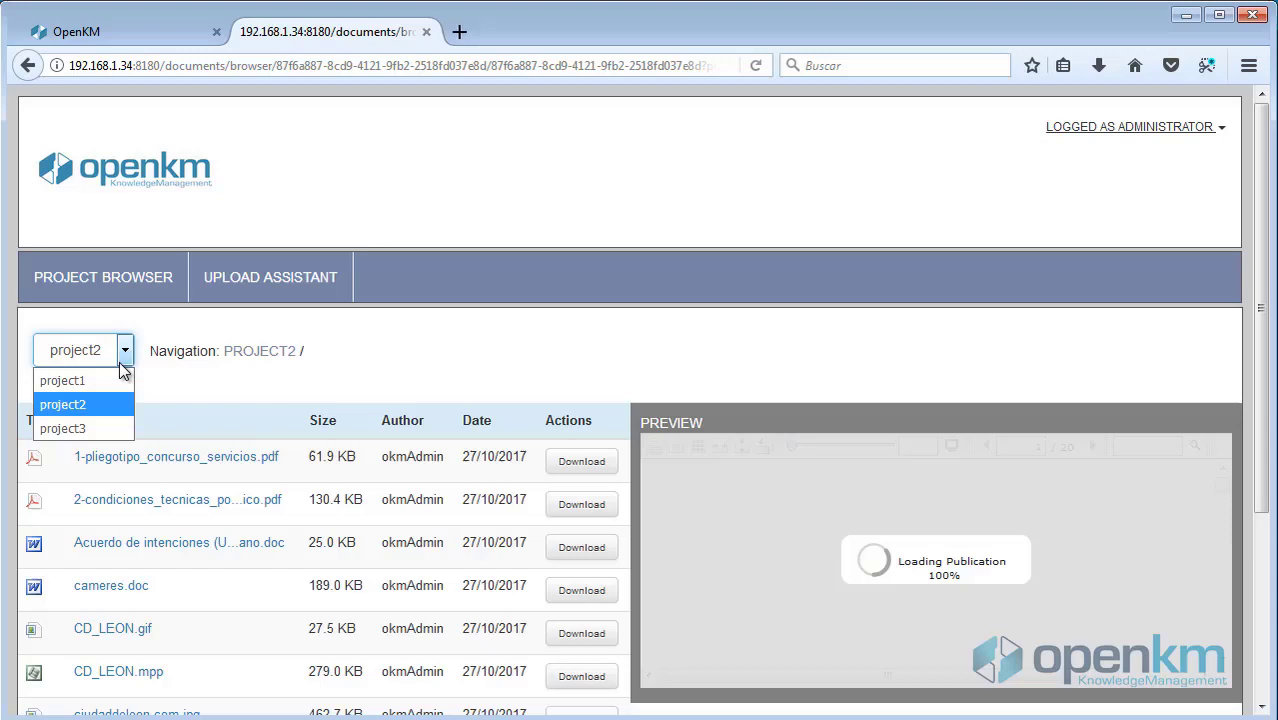
{"action": "left_click", "coordinate": [100, 430]}
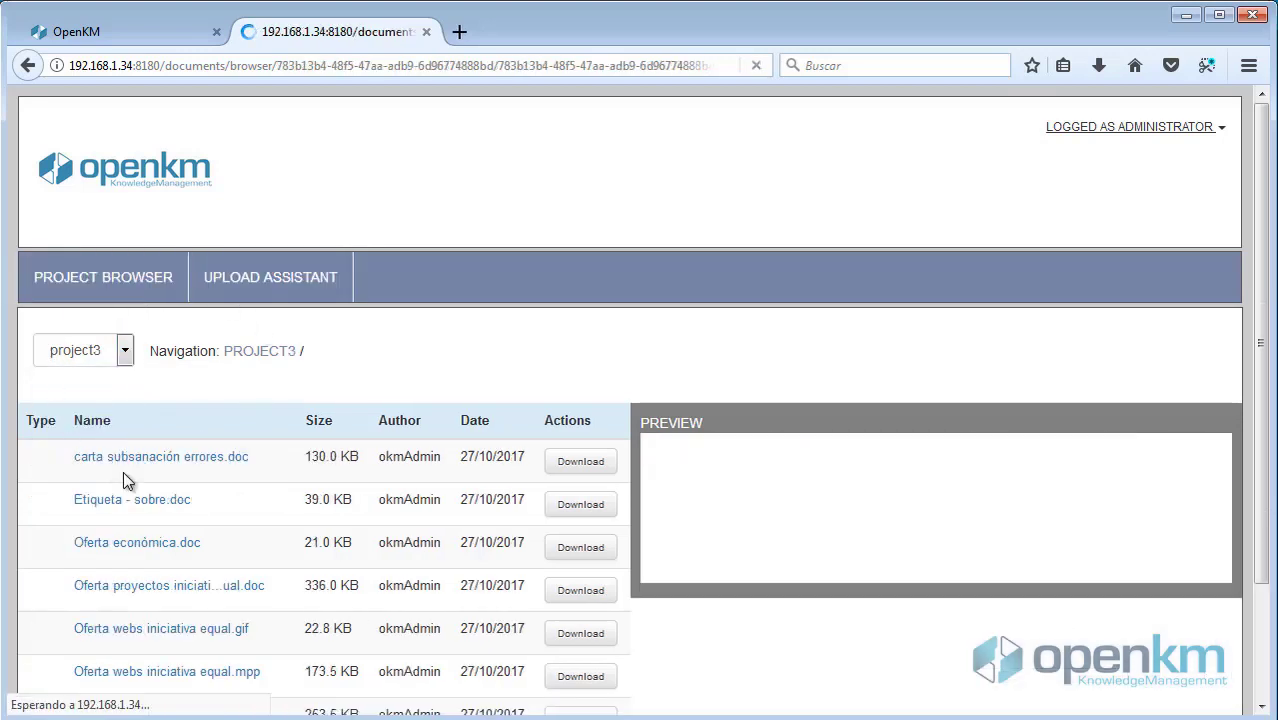
{"action": "left_click", "coordinate": [124, 352]}
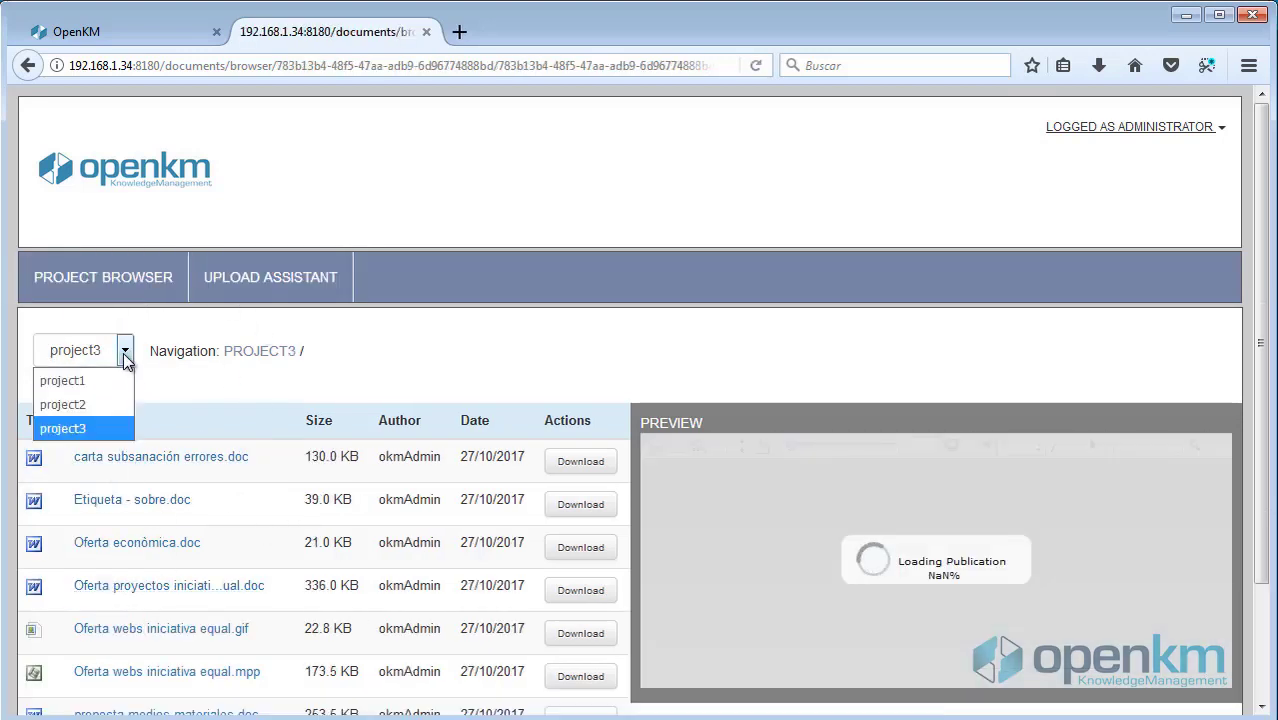
{"action": "left_click", "coordinate": [96, 381]}
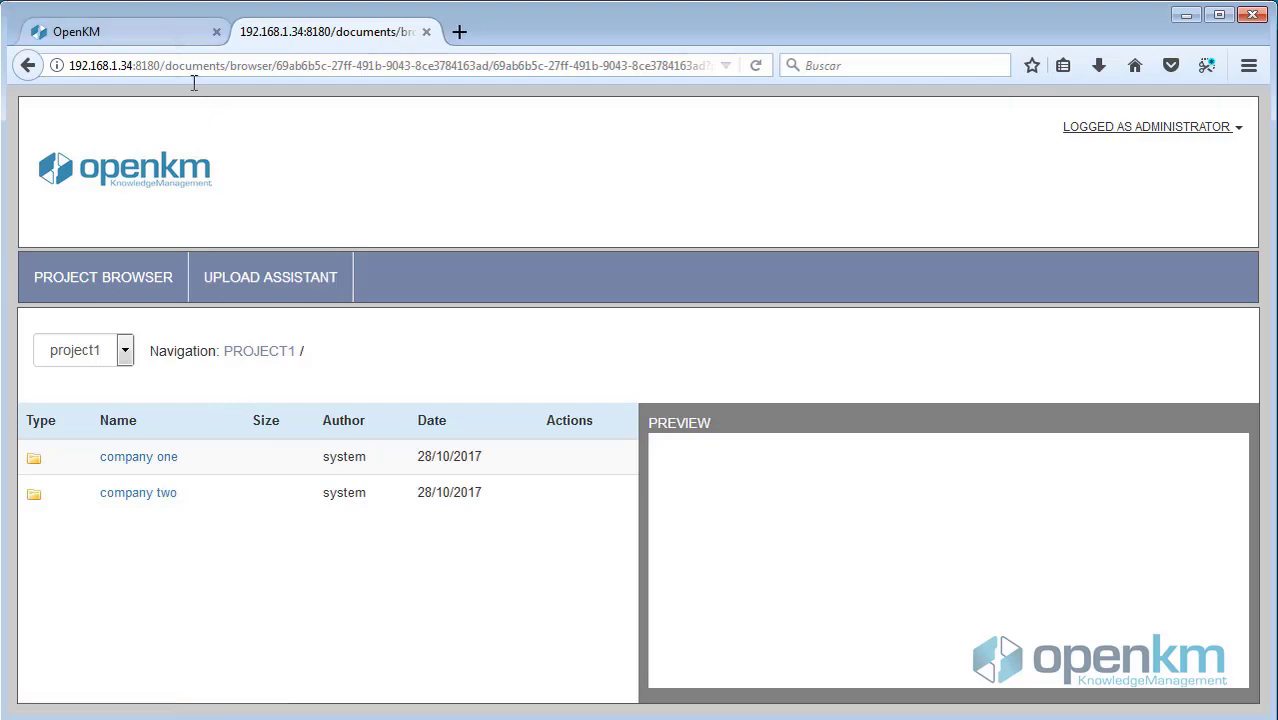
{"action": "left_click", "coordinate": [164, 33]}
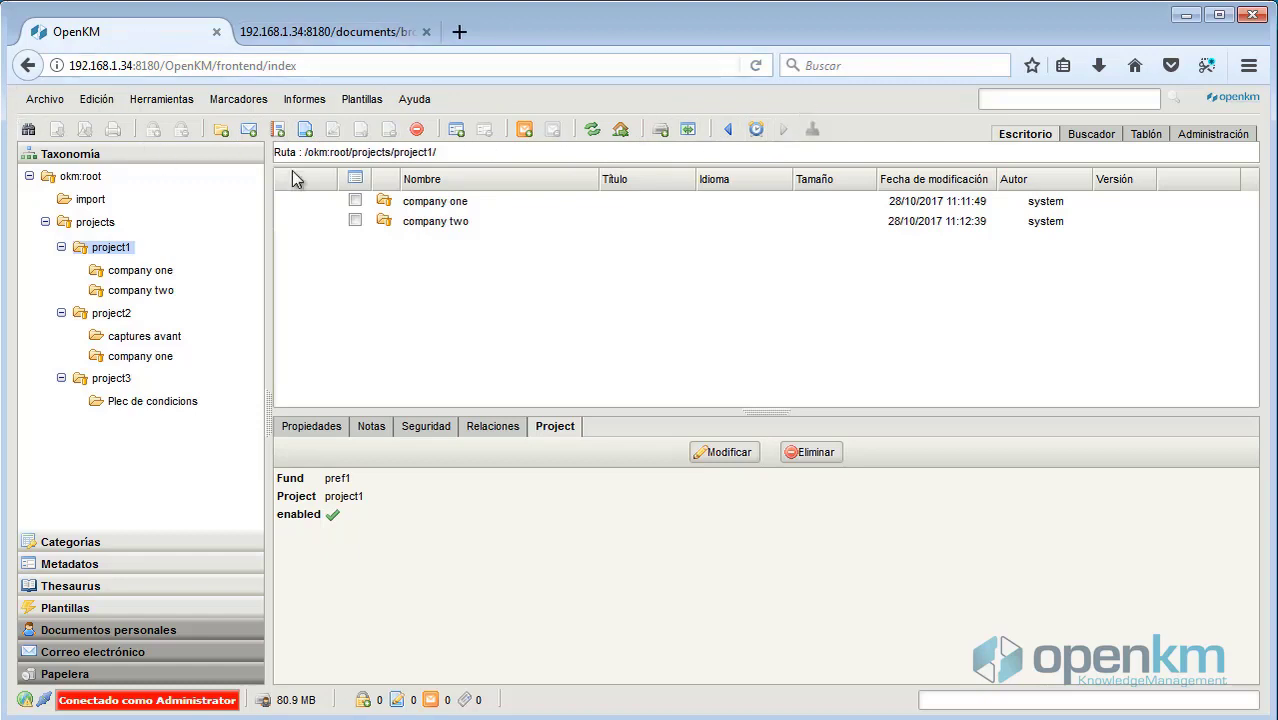
{"action": "left_click", "coordinate": [330, 31]}
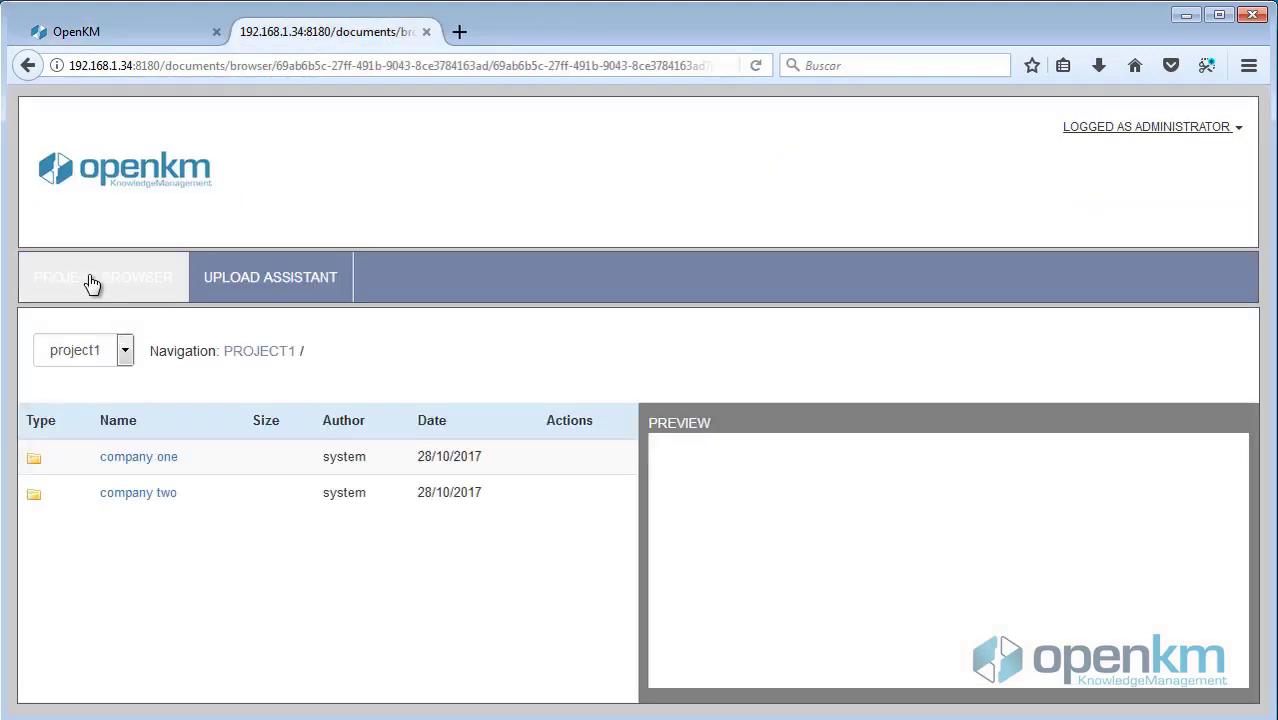
- Start the Upload Assistant with the Projects document type
{"action": "left_click", "coordinate": [256, 290]}
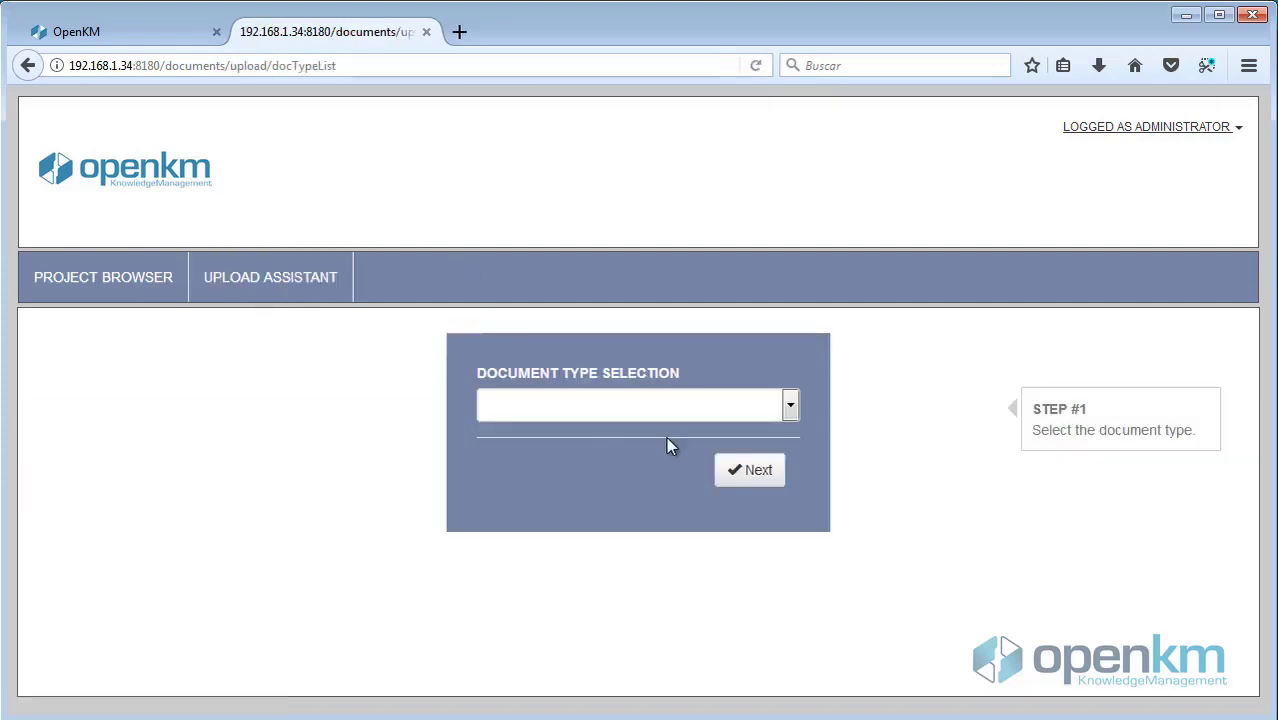
{"action": "left_click", "coordinate": [790, 408]}
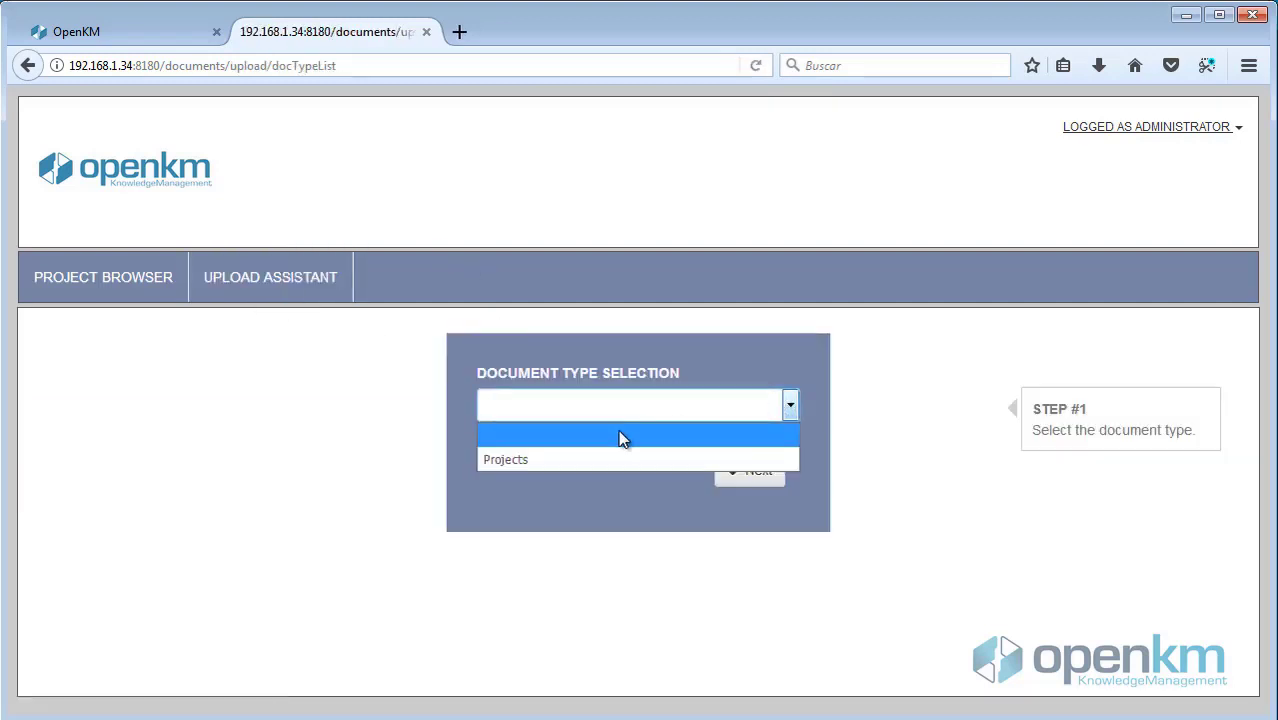
{"action": "left_click", "coordinate": [573, 459]}
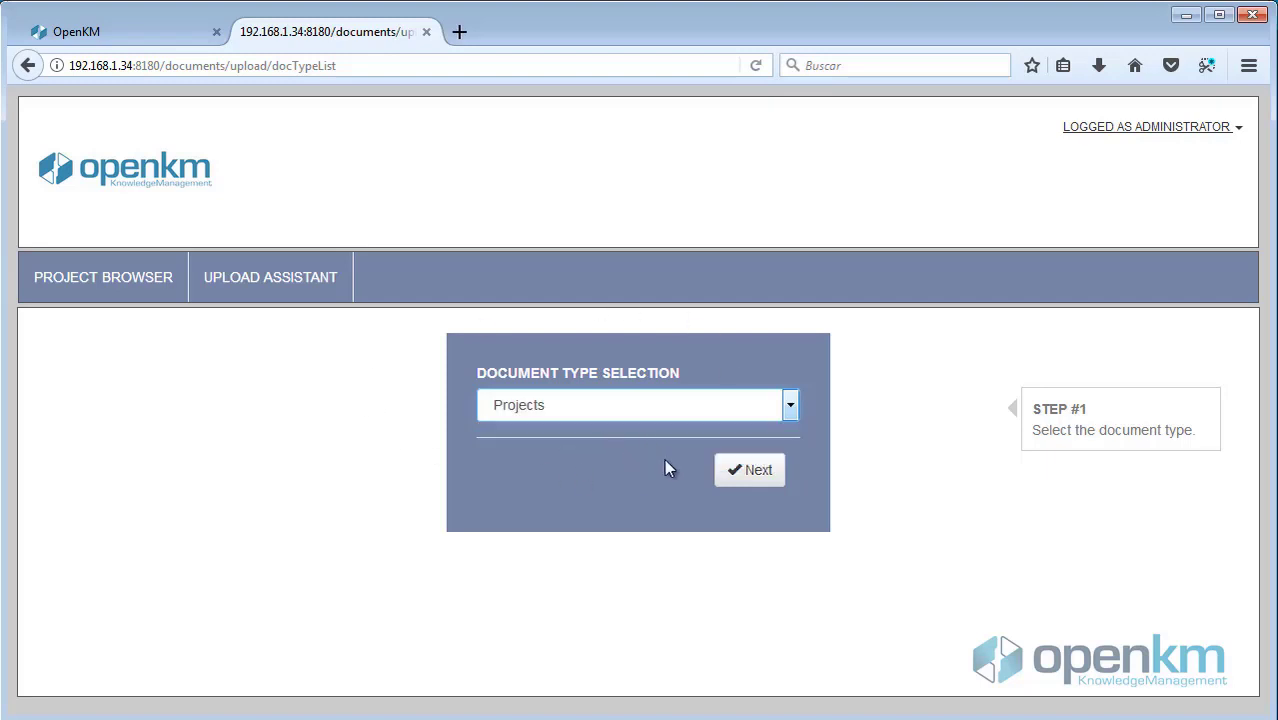
{"action": "left_click", "coordinate": [748, 474]}
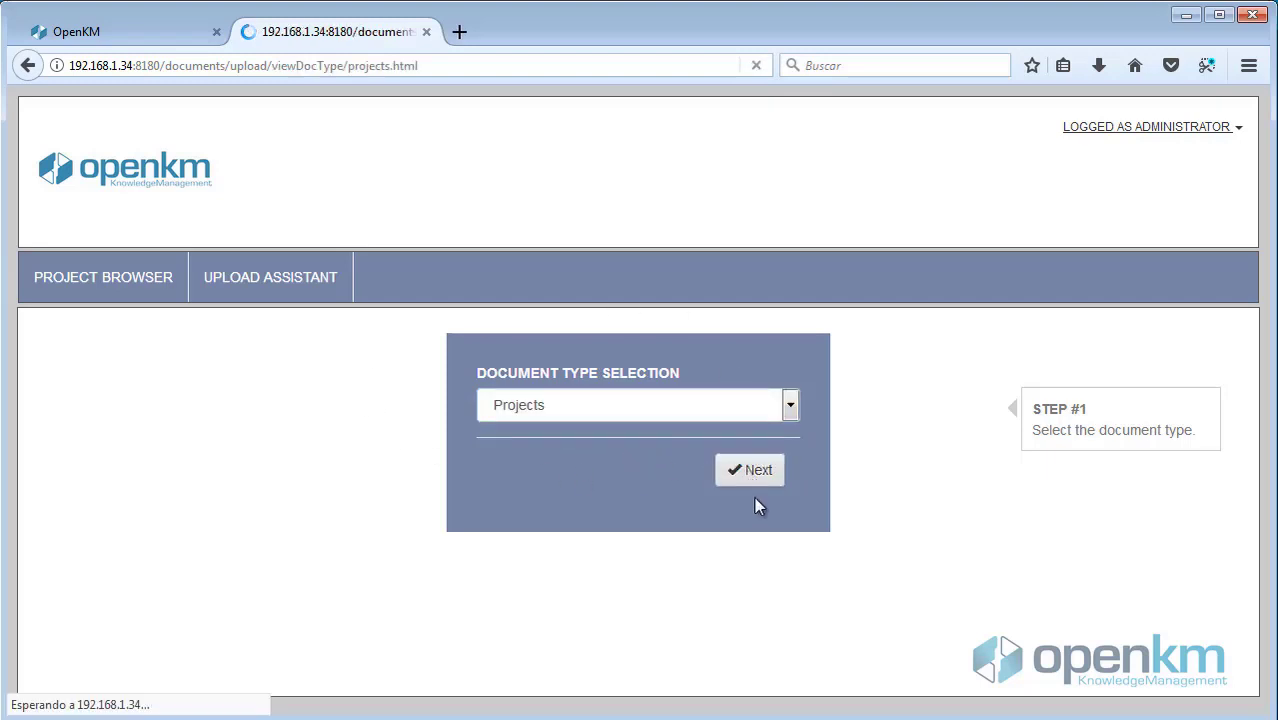
- Set fund PREF I, project project1, company one and main type 01.Corporate Documentation
{"action": "left_click", "coordinate": [605, 395]}
{"action": "left_click", "coordinate": [570, 442]}
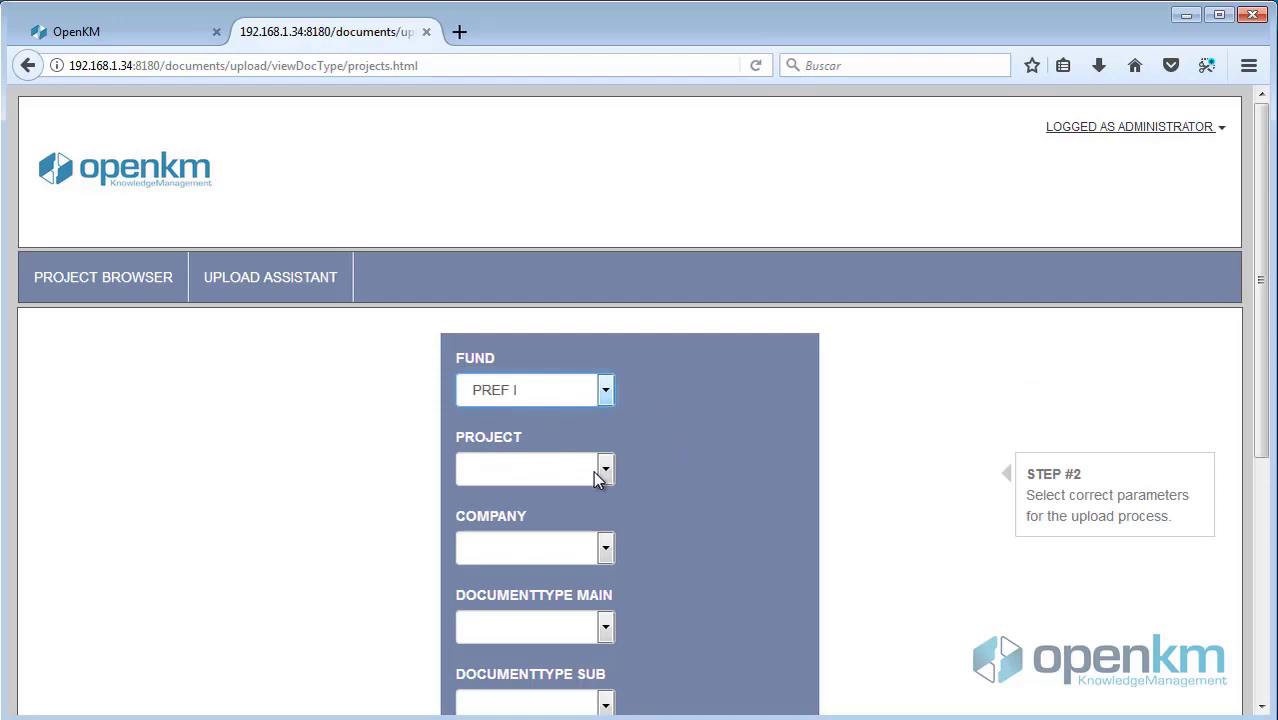
{"action": "left_click", "coordinate": [605, 469]}
{"action": "left_click", "coordinate": [573, 500]}
{"action": "left_click", "coordinate": [606, 549]}
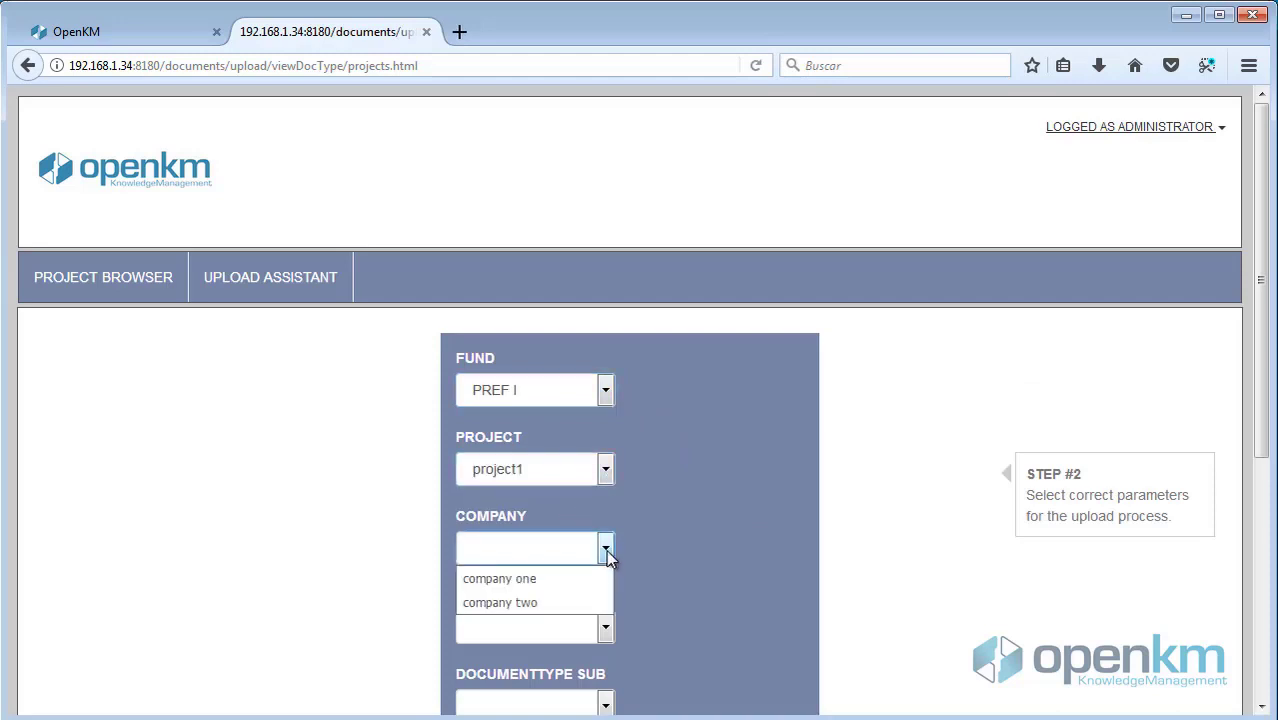
{"action": "left_click", "coordinate": [549, 585]}
{"action": "left_click", "coordinate": [605, 628]}
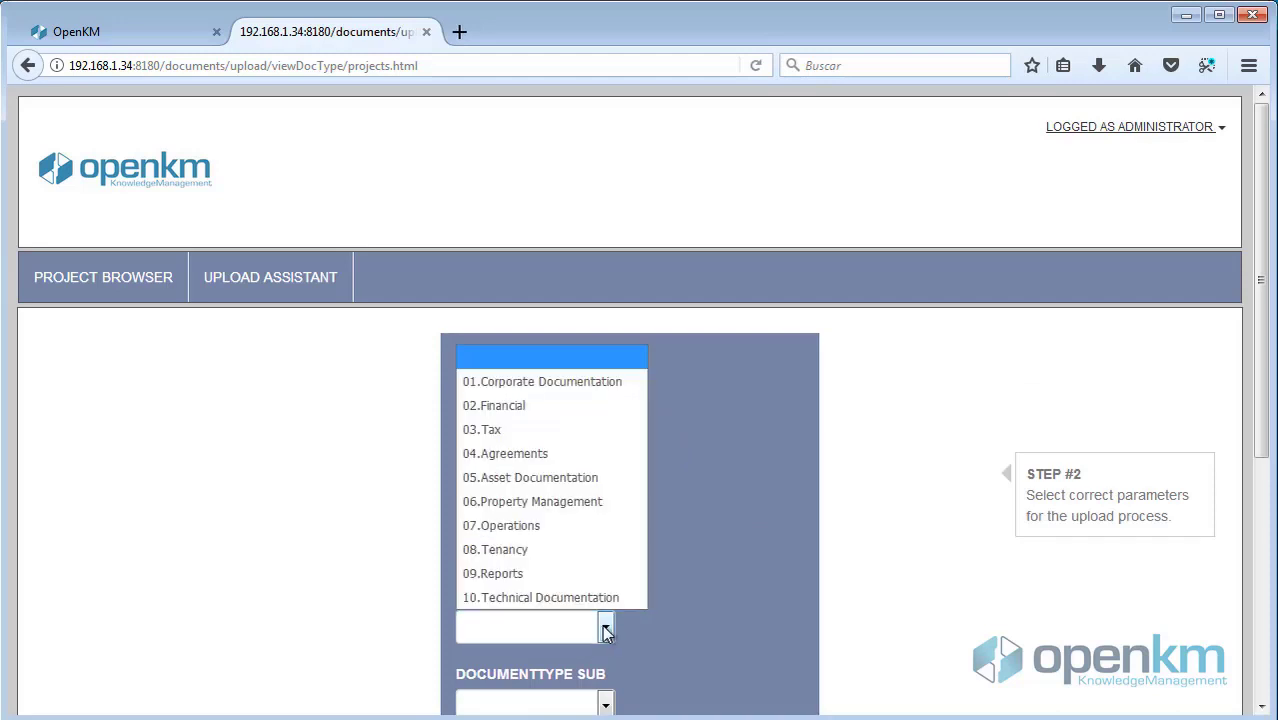
{"action": "left_click", "coordinate": [557, 392]}
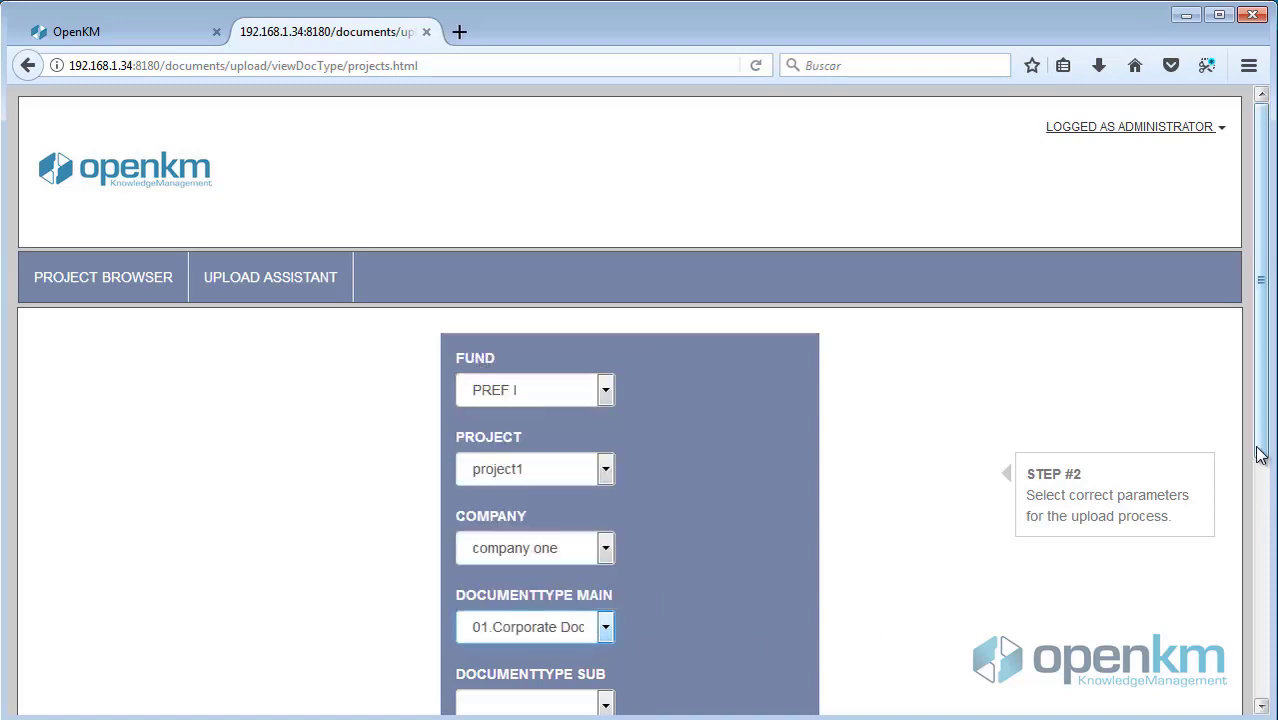
{"action": "left_click_drag", "start_coordinate": [1268, 487], "coordinate": [1270, 610]}
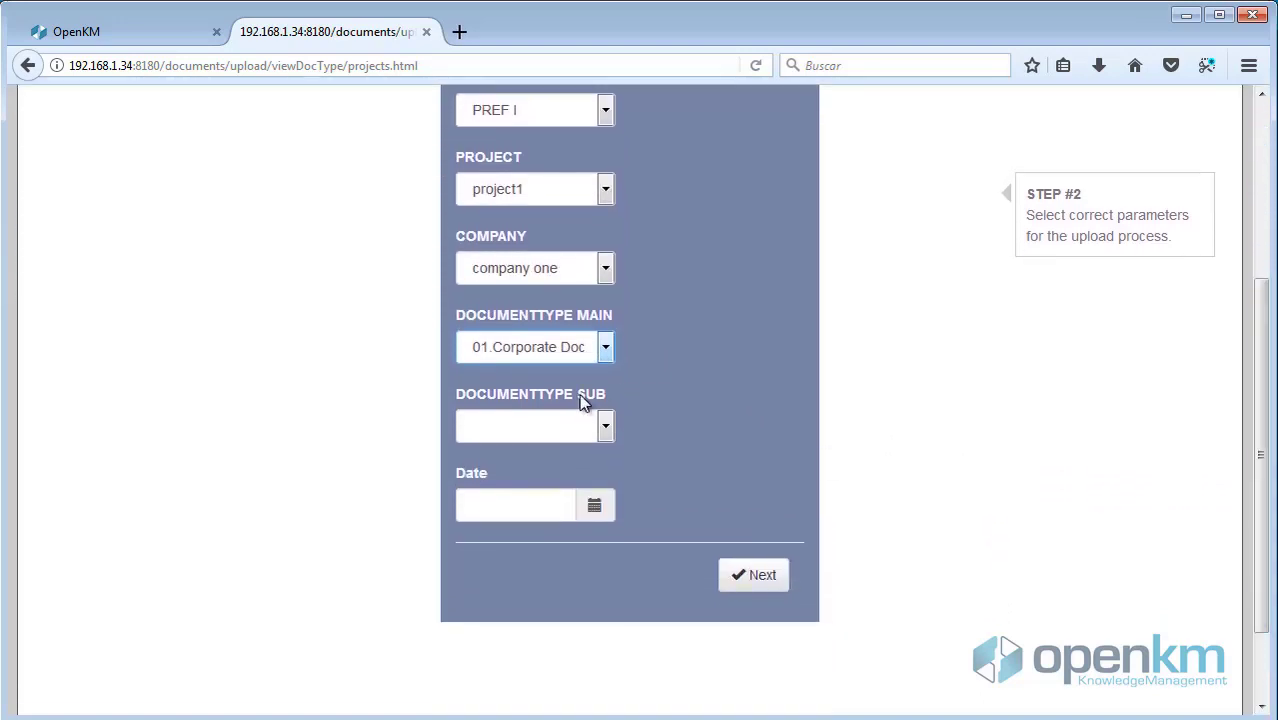
{"action": "left_click", "coordinate": [604, 430]}
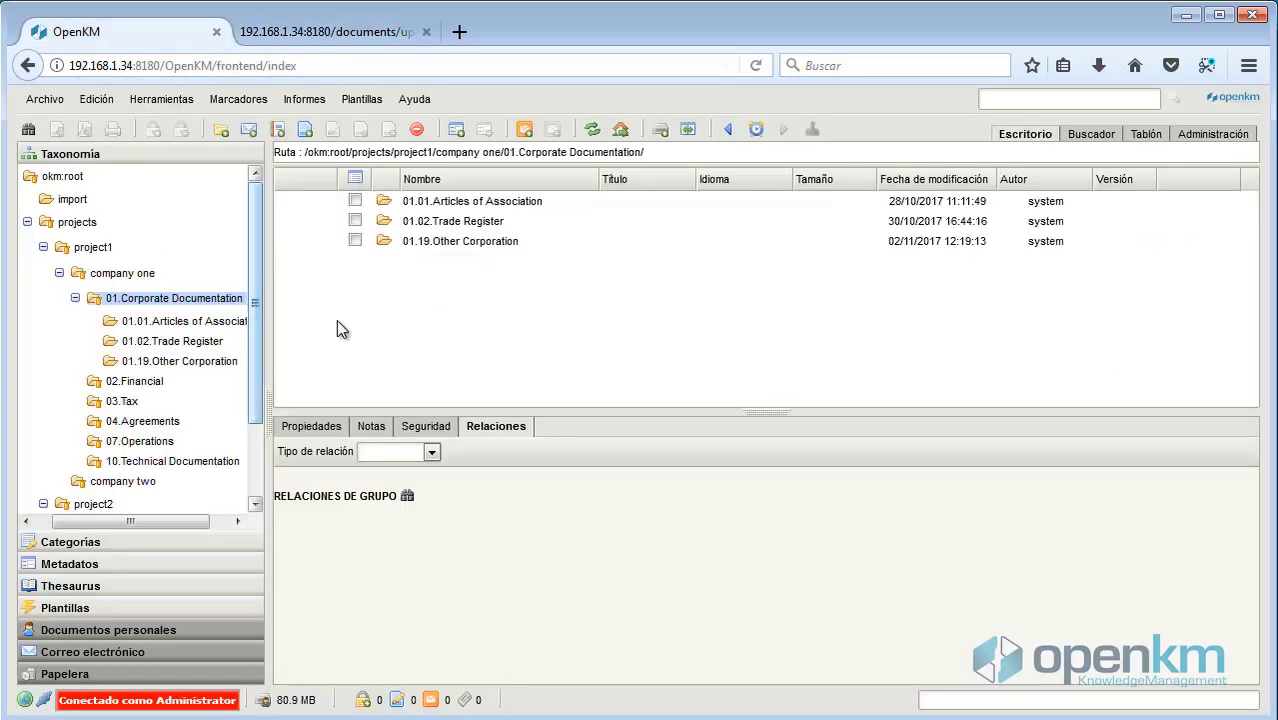
- Choose subtype 01.18.Litigations, keep date 2017-11-12, and submit the upload parameters
{"action": "left_click", "coordinate": [317, 42]}
{"action": "left_click", "coordinate": [604, 511]}
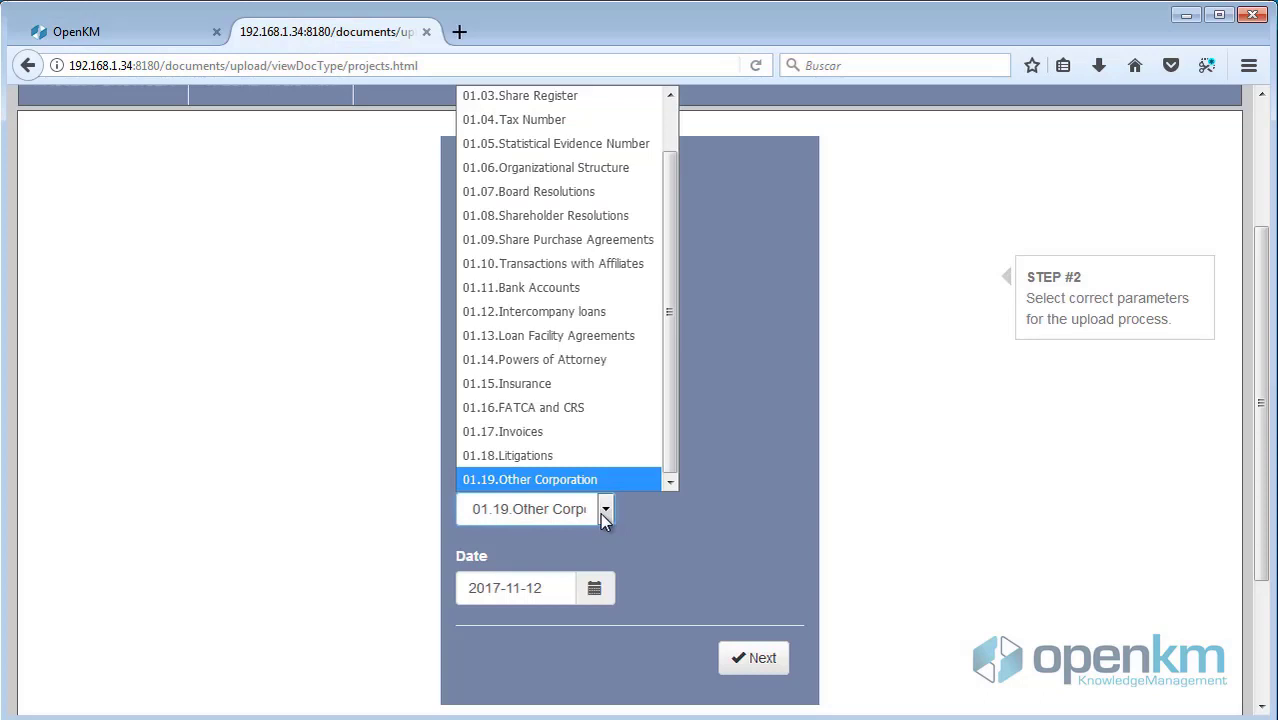
{"action": "left_click", "coordinate": [550, 450]}
{"action": "left_click", "coordinate": [147, 38]}
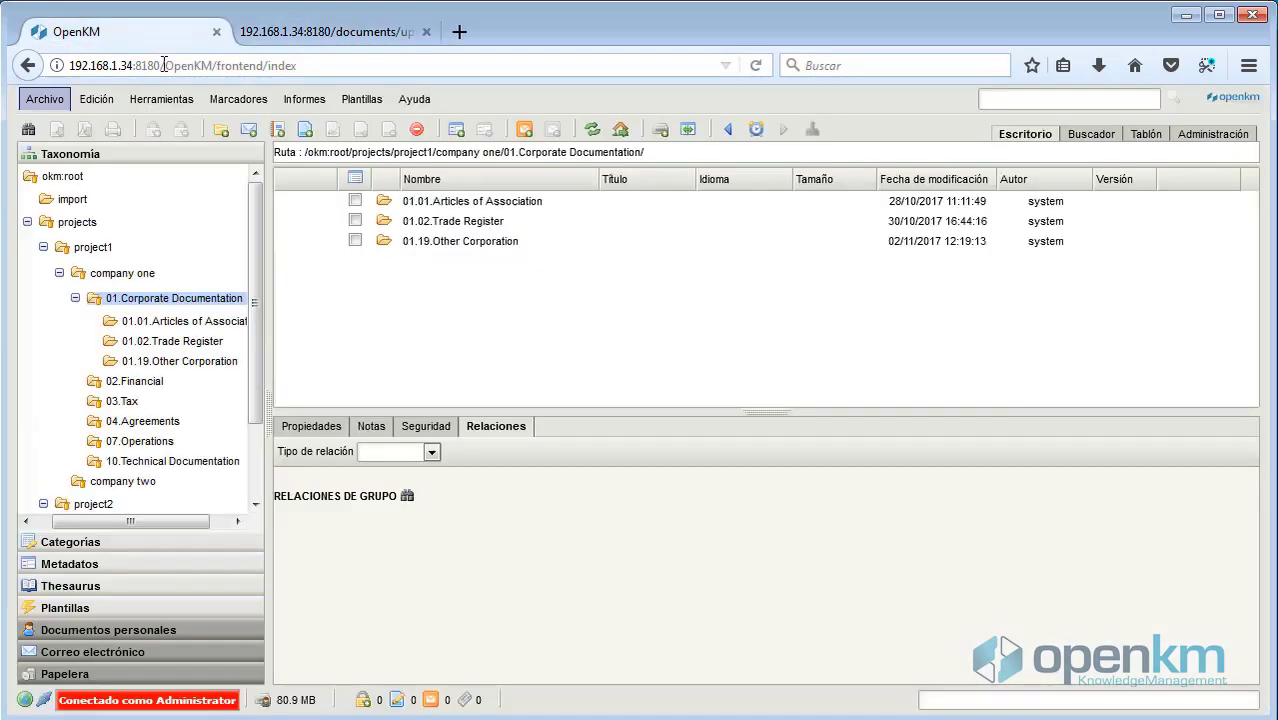
{"action": "left_click", "coordinate": [320, 32]}
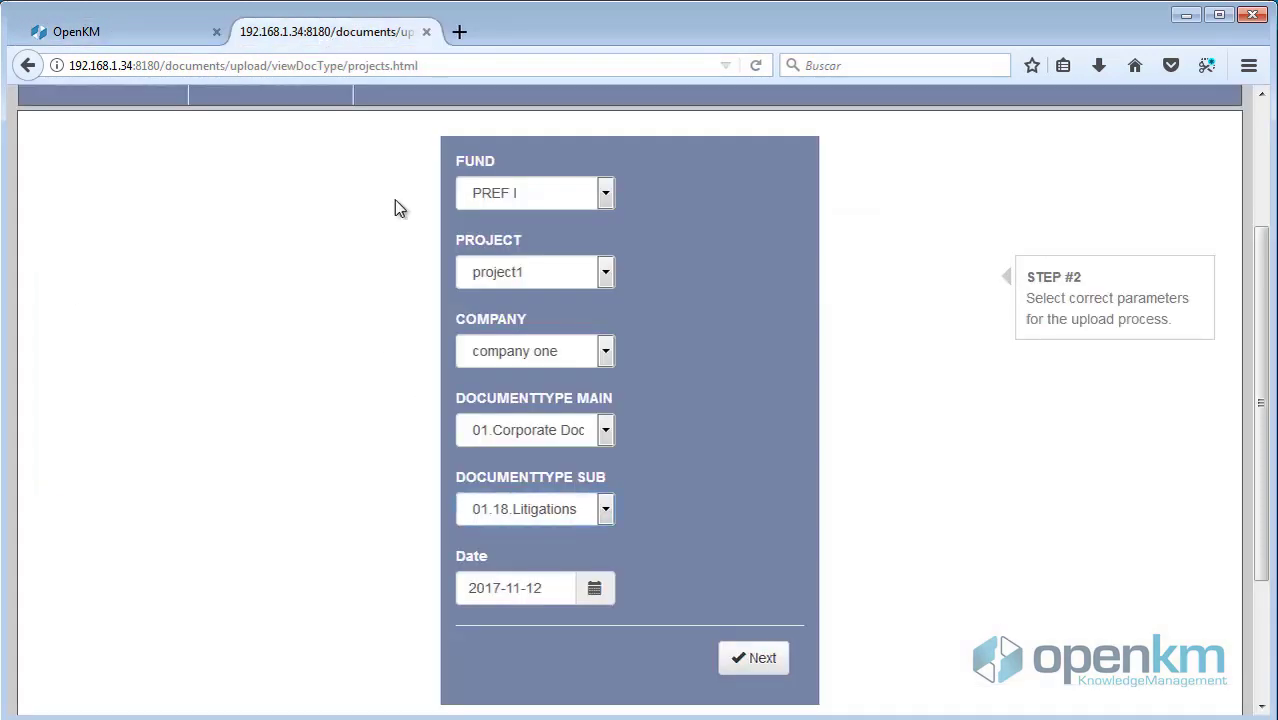
{"action": "left_click", "coordinate": [760, 660]}
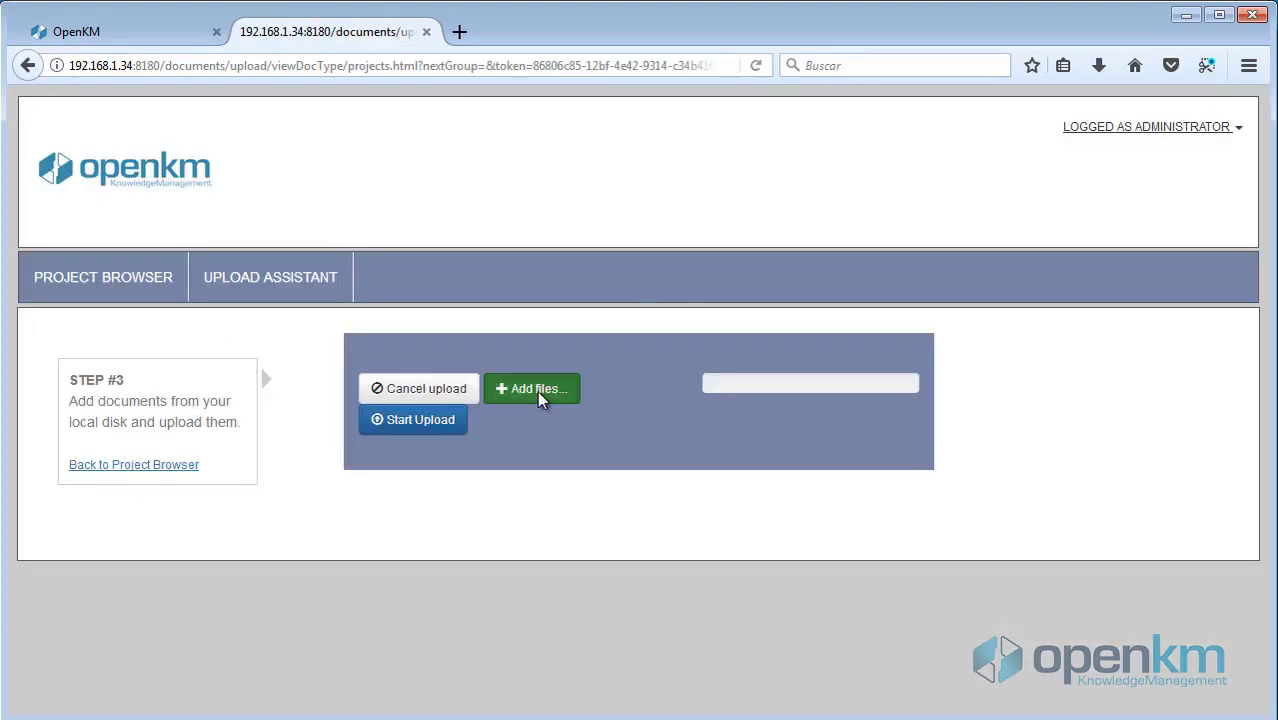
- Add flyer.pdf to the upload wizard and start the upload
{"action": "left_click", "coordinate": [540, 398]}
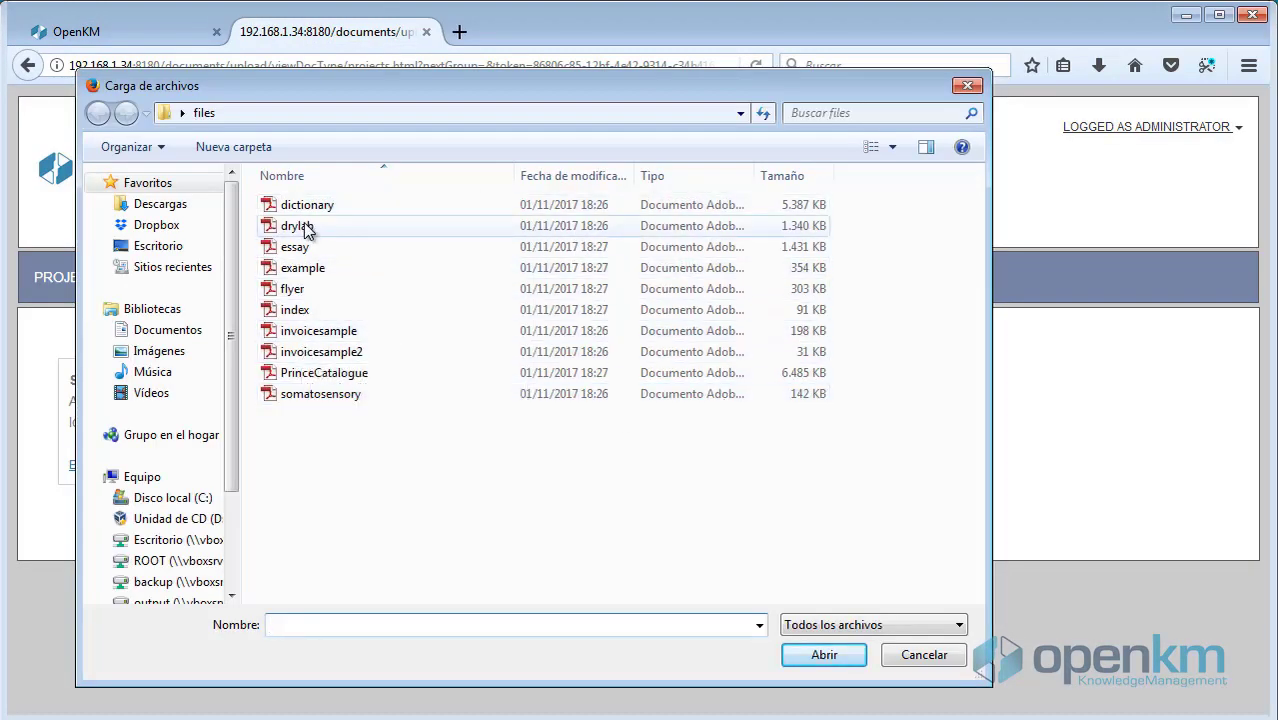
{"action": "left_click", "coordinate": [292, 289]}
{"action": "left_click", "coordinate": [822, 656]}
{"action": "left_click", "coordinate": [505, 591]}
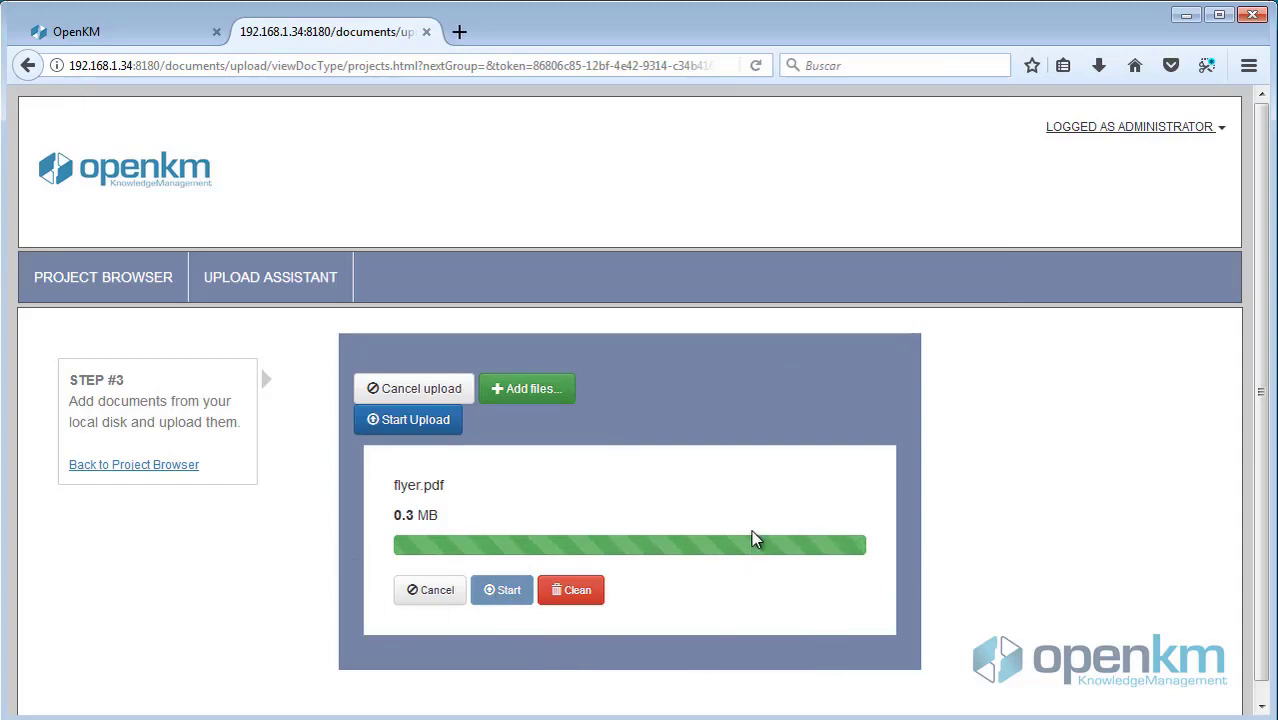
- Confirm flyer.pdf appears in the new 01.18.Litigations folder in the OpenKM tree
{"action": "left_click", "coordinate": [174, 36]}
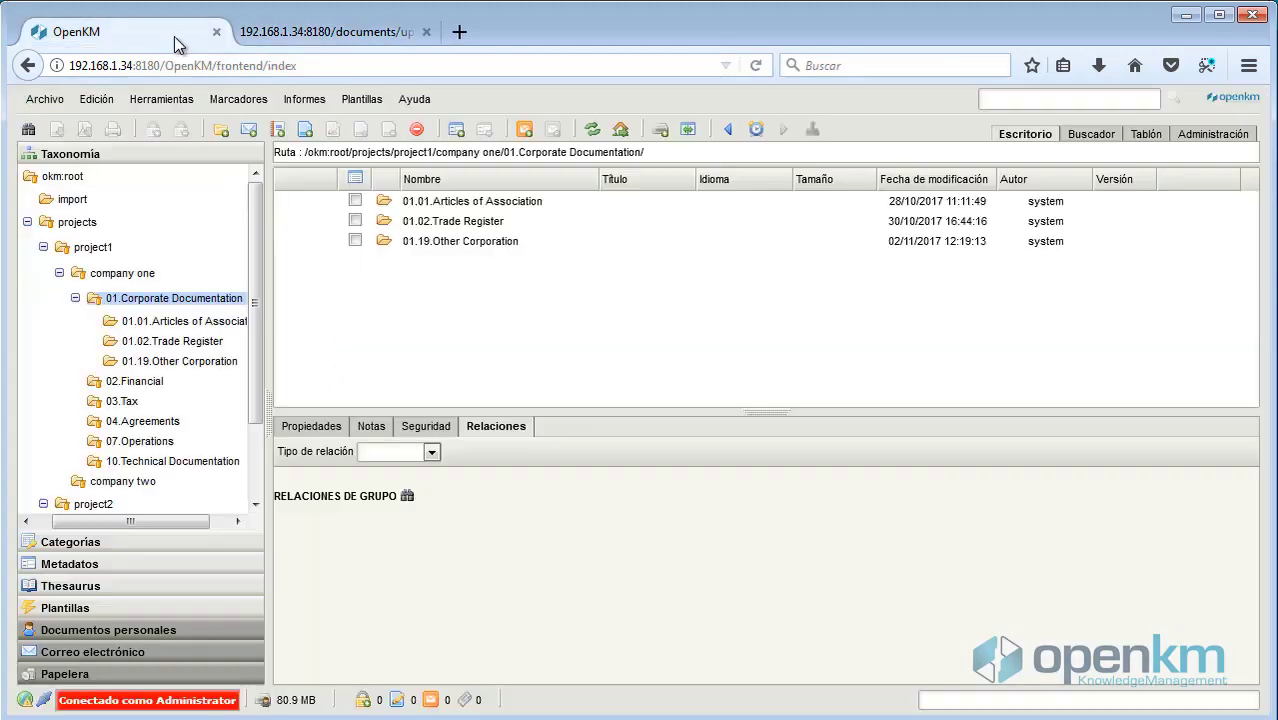
{"action": "left_click", "coordinate": [165, 304]}
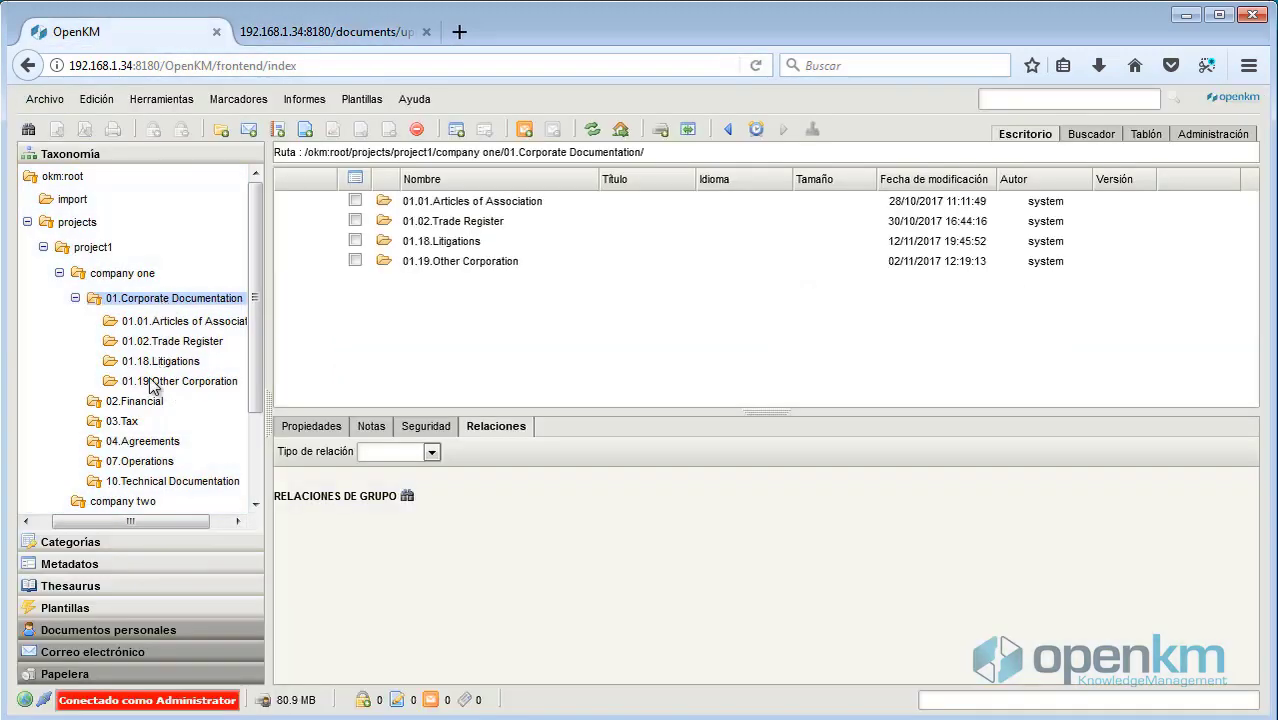
{"action": "left_click", "coordinate": [162, 361]}
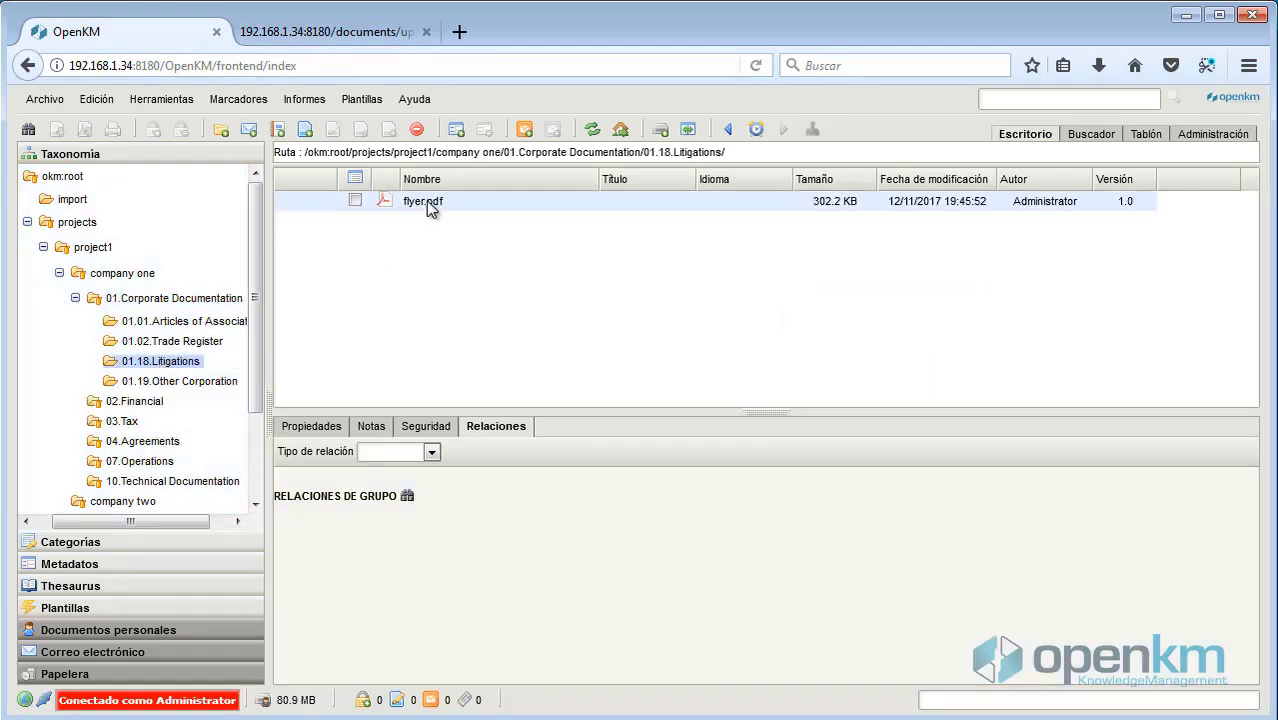
{"action": "left_click", "coordinate": [380, 35]}
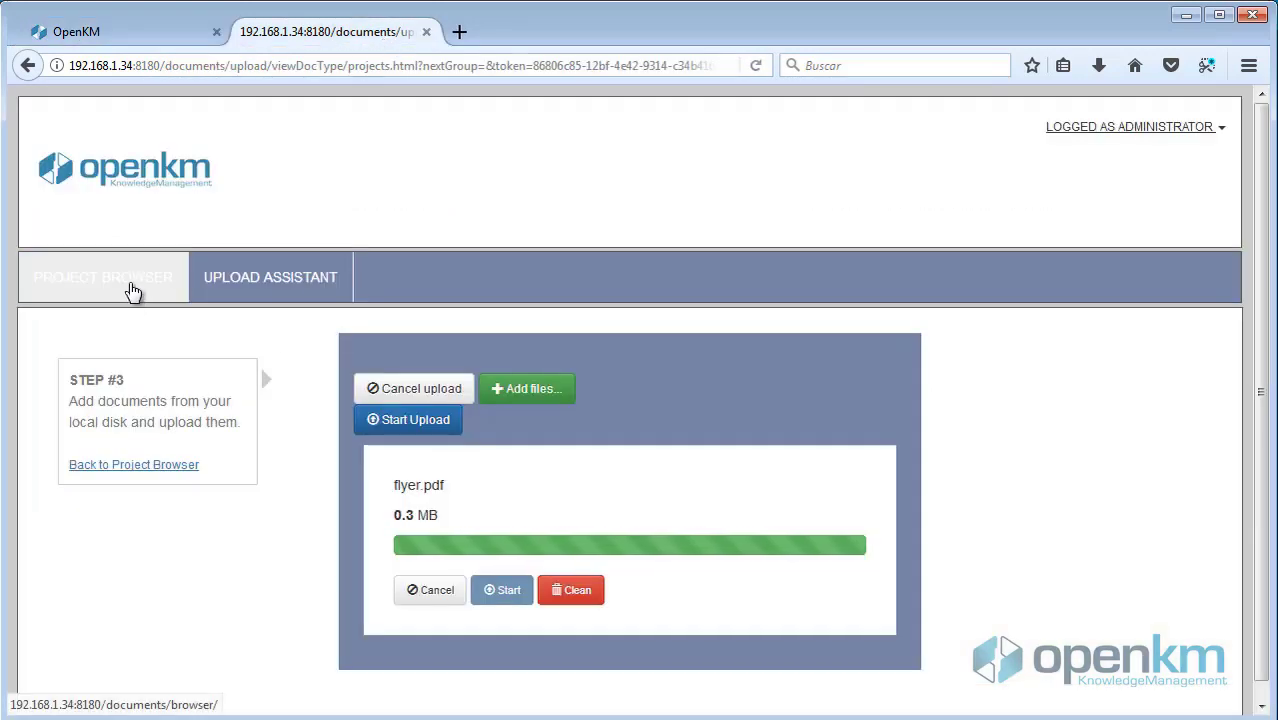
- In the Project Browser, open company one > 01.Corporate Documentation > 01.18.Litigations and preview flyer.pdf
{"action": "left_click", "coordinate": [133, 291]}
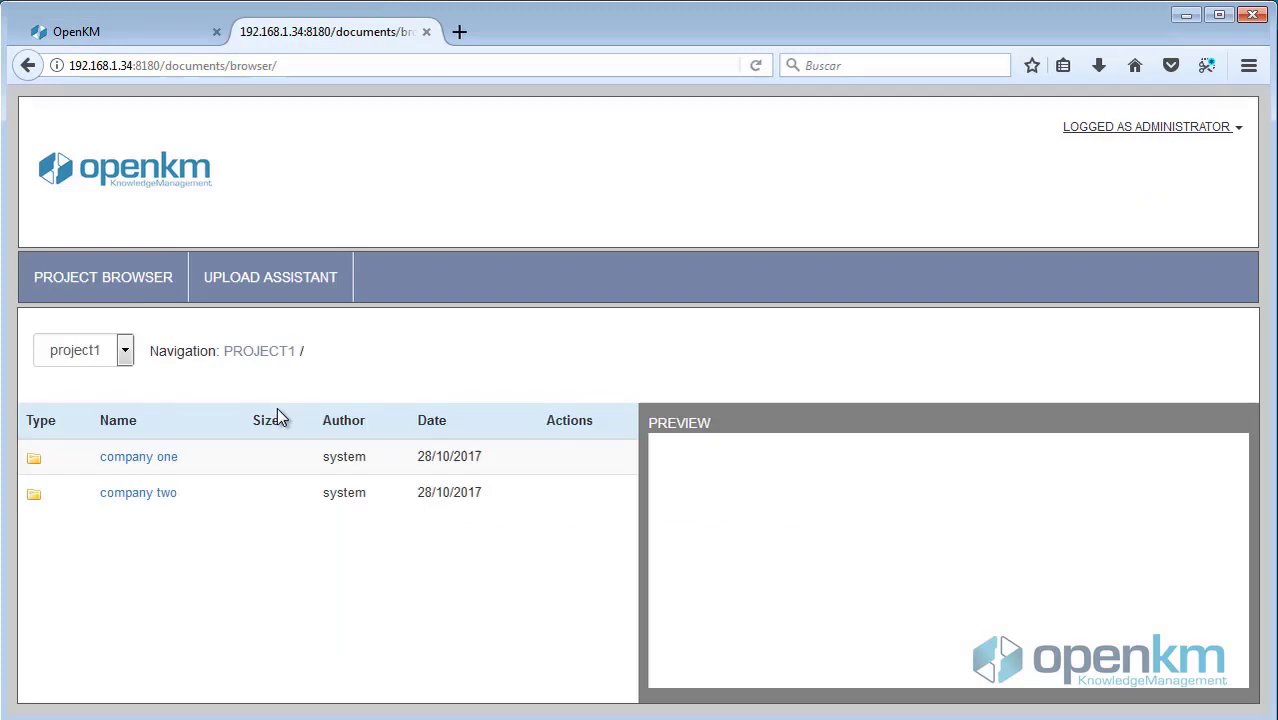
{"action": "left_click", "coordinate": [137, 458]}
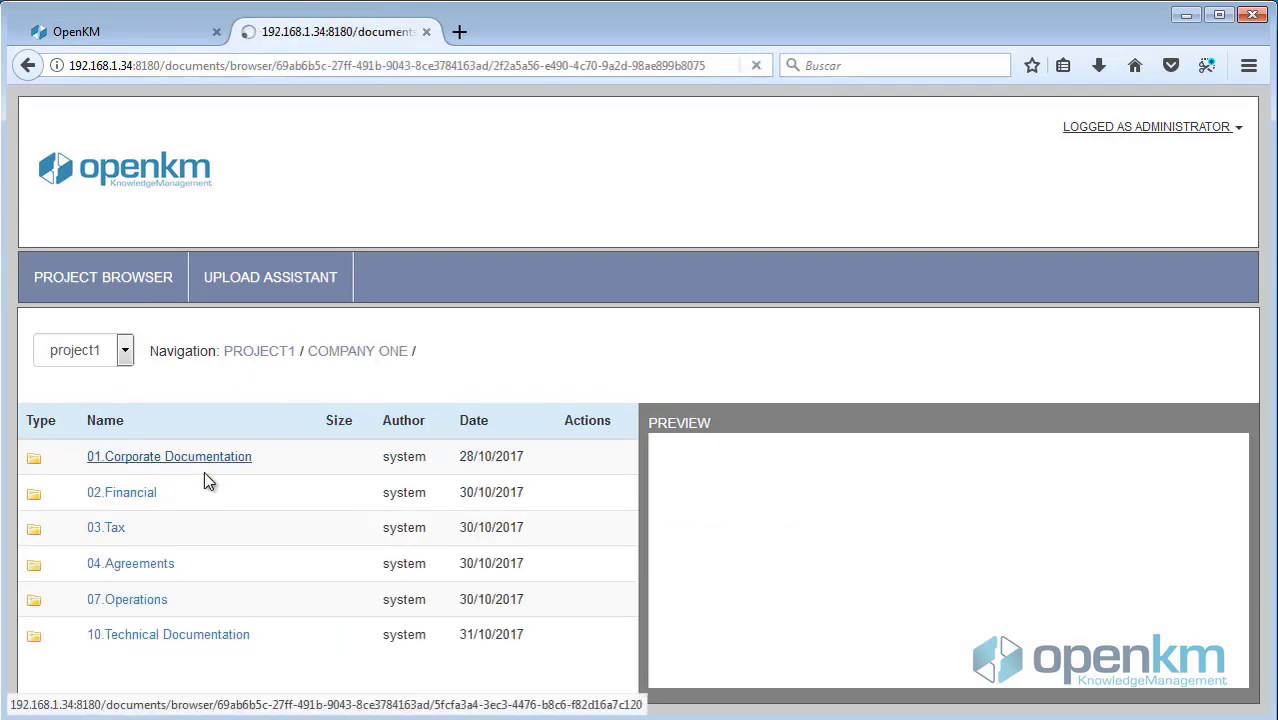
{"action": "left_click", "coordinate": [204, 470]}
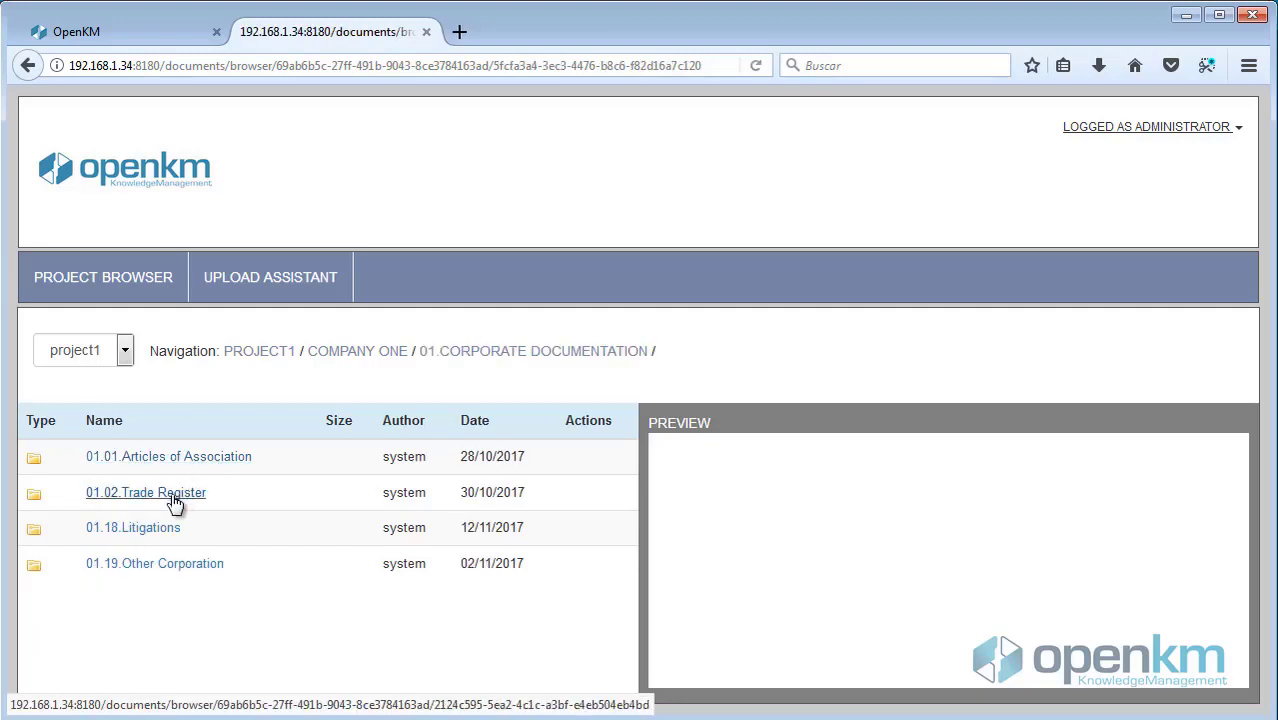
{"action": "left_click", "coordinate": [145, 537]}
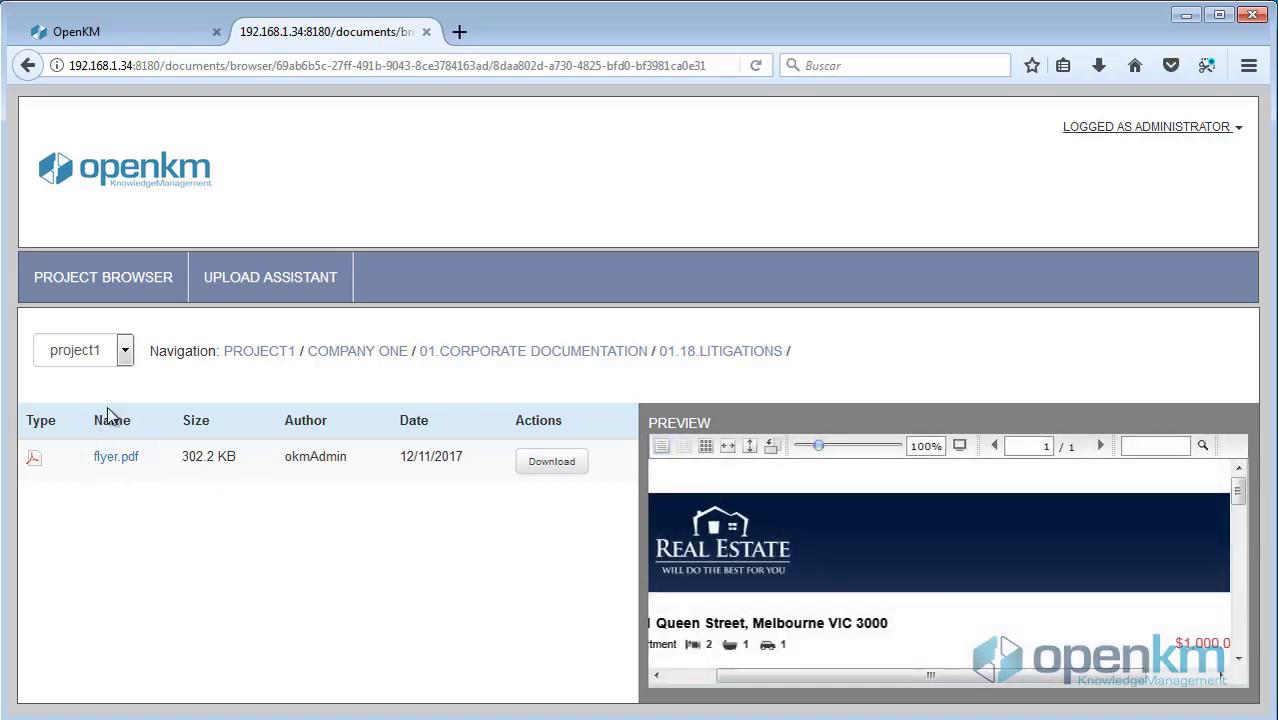
{"action": "mouse_move", "coordinate": [1238, 500]}
{"action": "left_mouse_down"}
{"action": "mouse_move", "coordinate": [1238, 610]}
{"action": "mouse_move", "coordinate": [1265, 650]}
{"action": "mouse_move", "coordinate": [1240, 583]}
{"action": "mouse_move", "coordinate": [1240, 488]}
{"action": "left_mouse_up"}
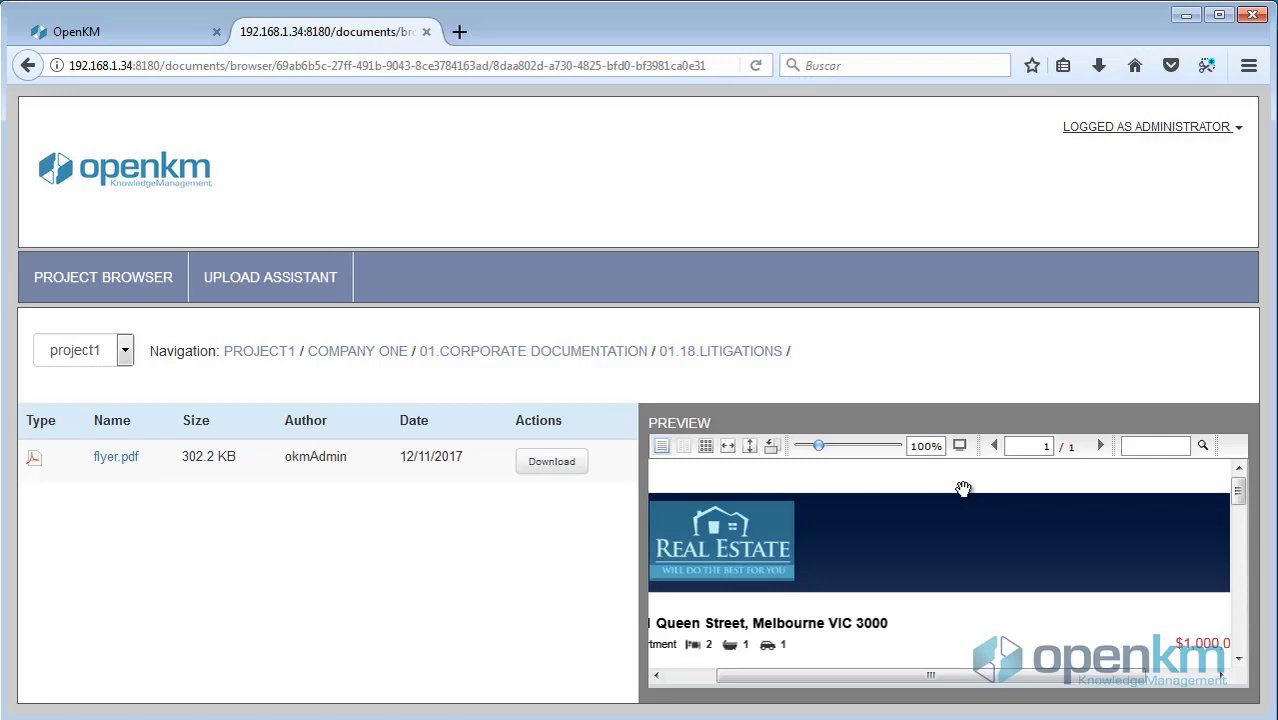
{"action": "left_click", "coordinate": [552, 467]}
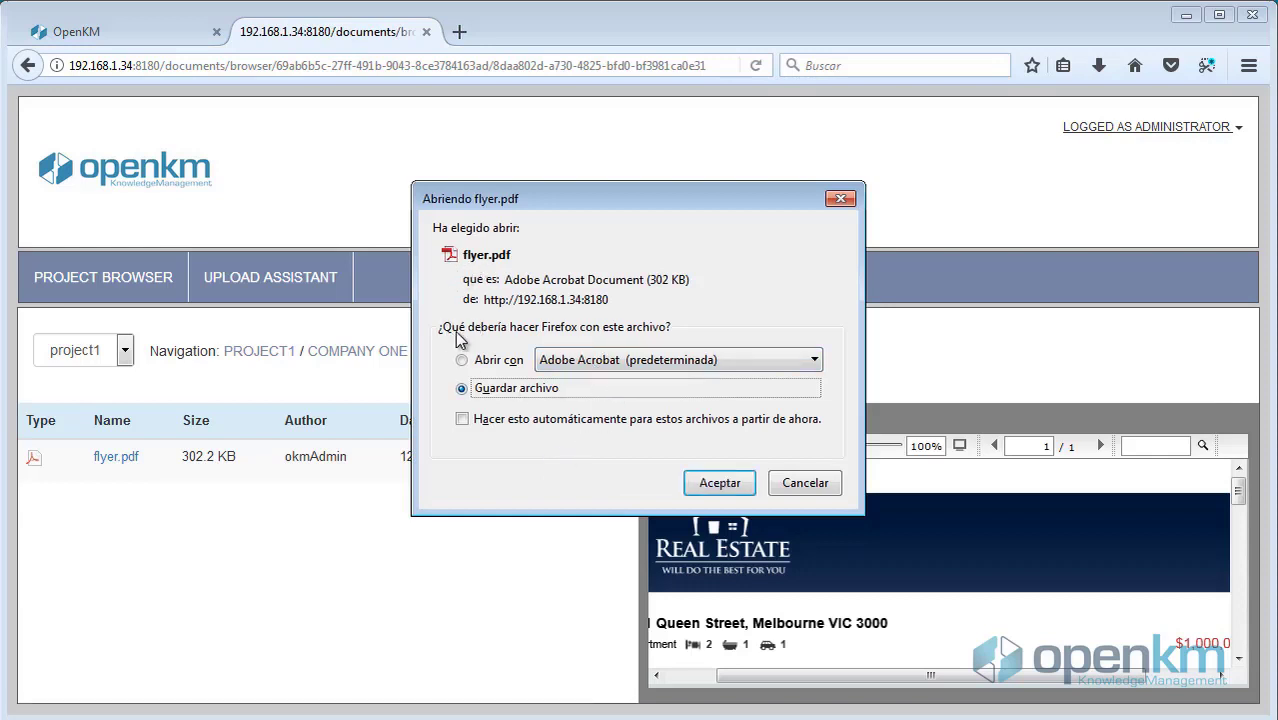
{"action": "left_click", "coordinate": [507, 362]}
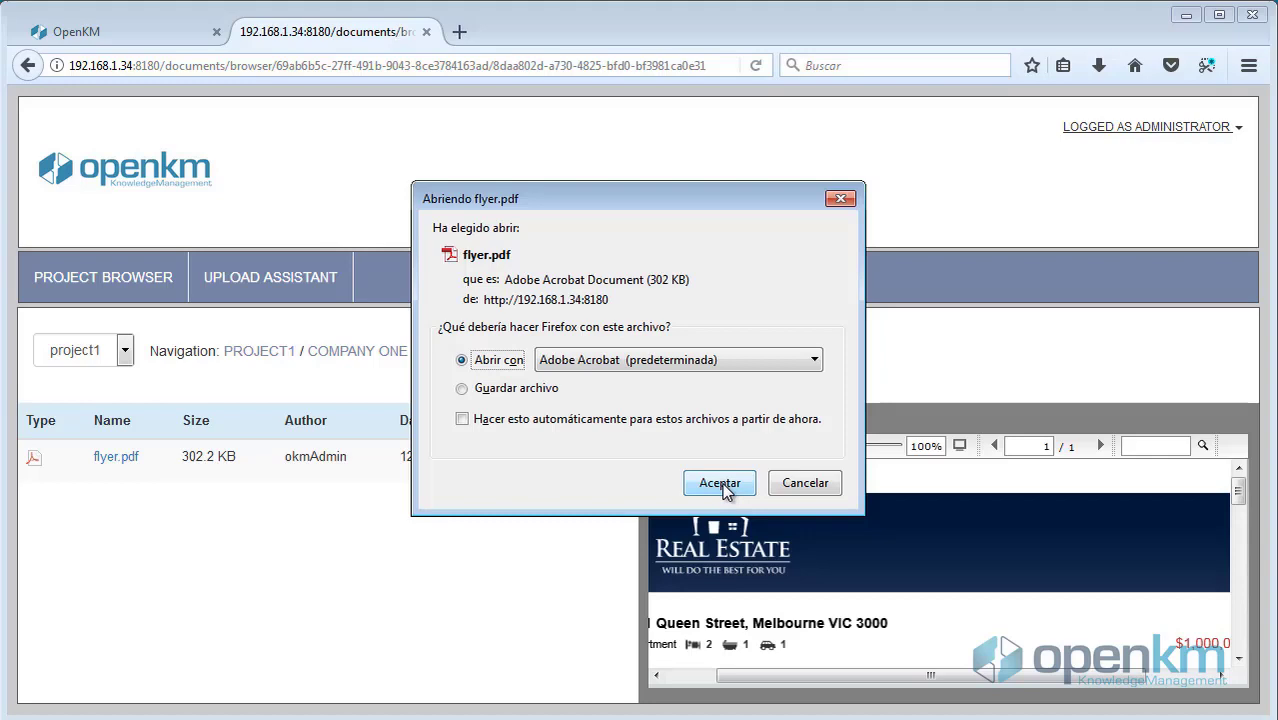
{"action": "left_click", "coordinate": [722, 486]}
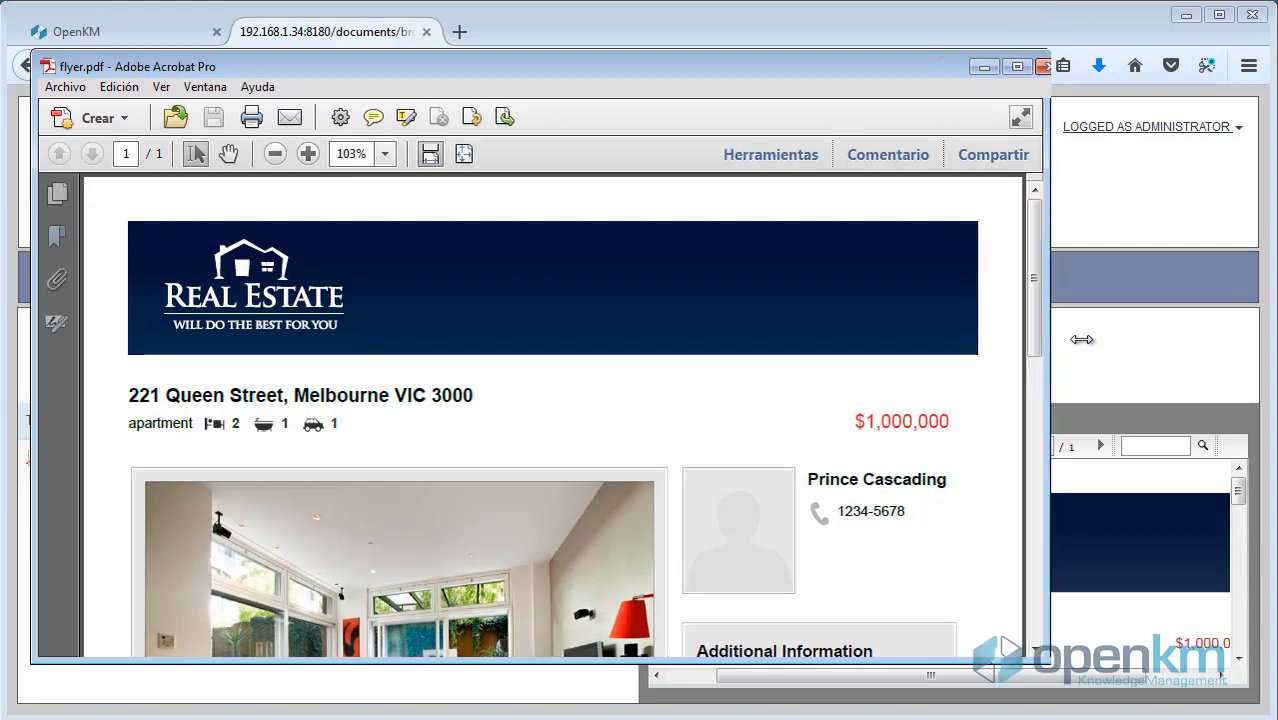
{"action": "mouse_move", "coordinate": [1041, 340]}
{"action": "left_mouse_down"}
{"action": "mouse_move", "coordinate": [1112, 352]}
{"action": "mouse_move", "coordinate": [1088, 648]}
{"action": "left_mouse_up"}
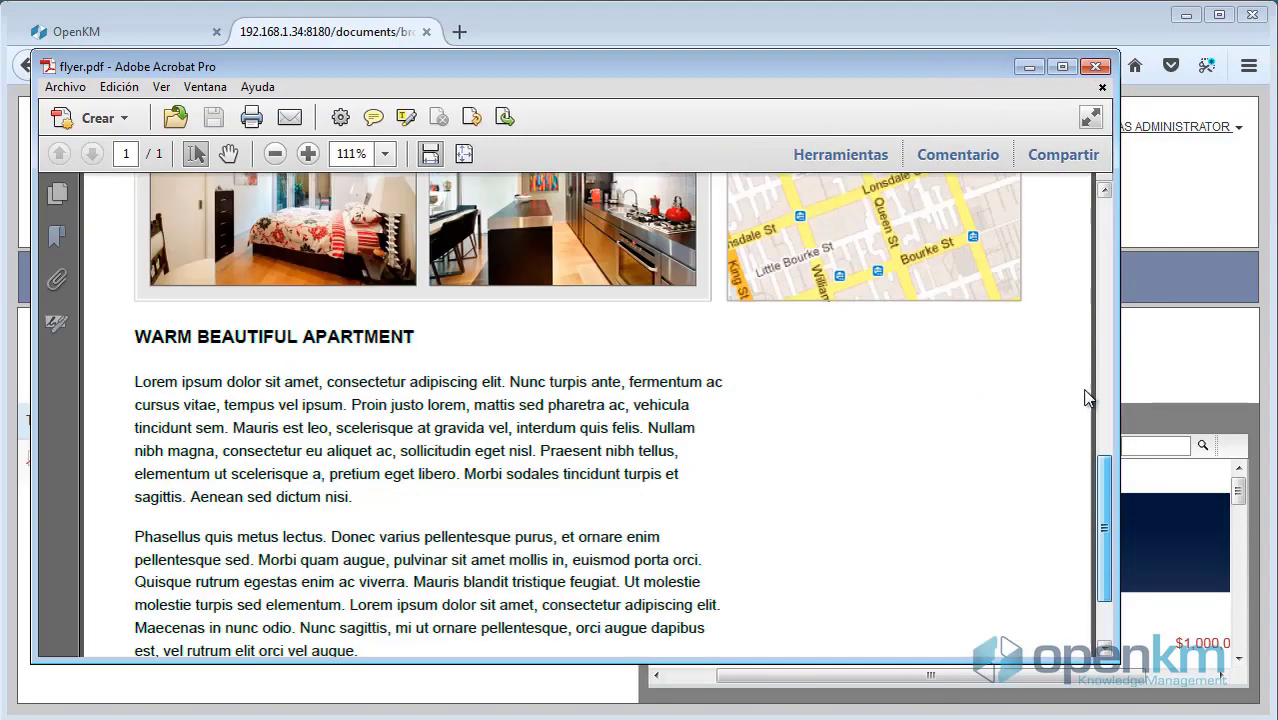
{"action": "left_click", "coordinate": [1104, 196]}
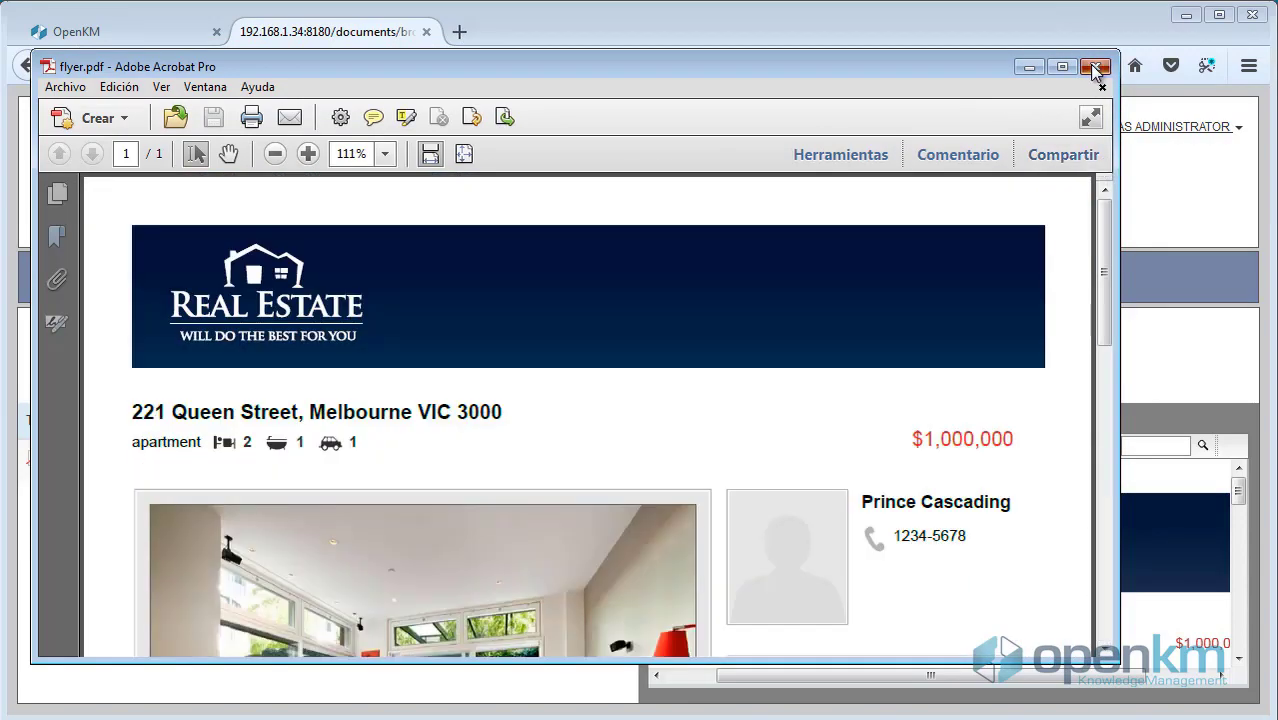
{"action": "left_click", "coordinate": [1095, 67]}
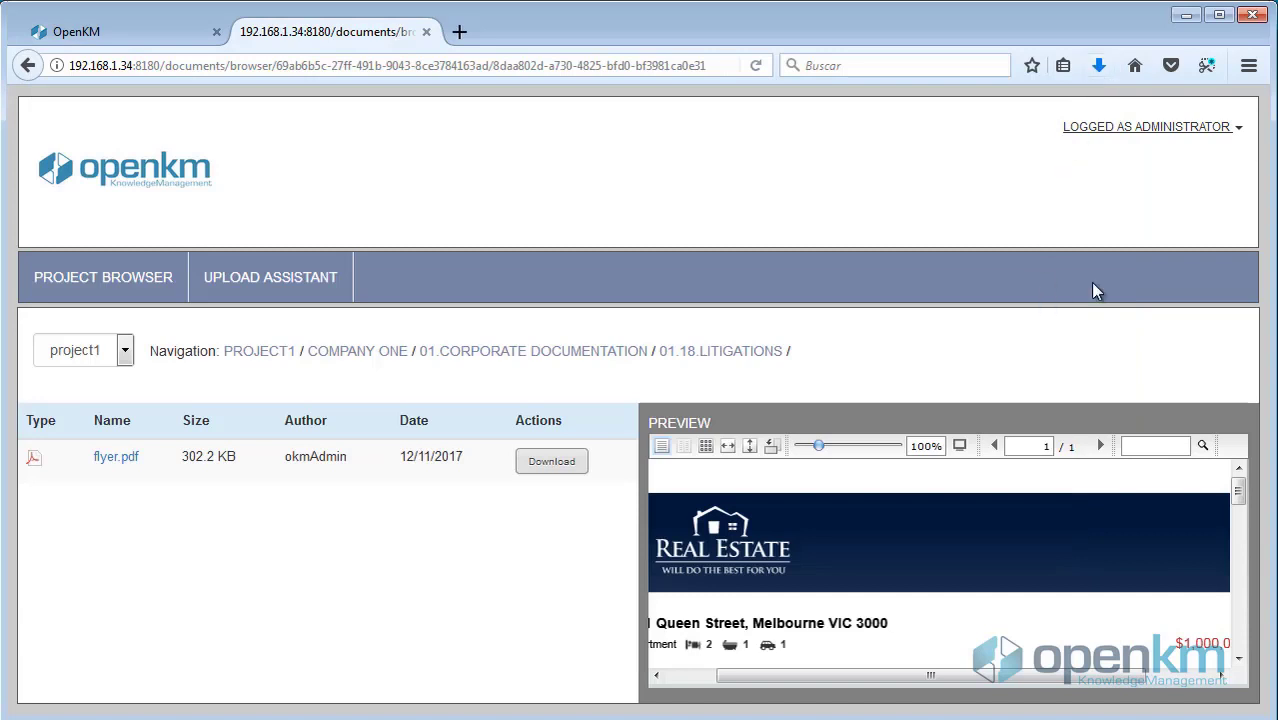
- Switch to the OpenKM desktop and collapse project1 and project2 in the Taxonomy tree
{"action": "left_click", "coordinate": [147, 36]}
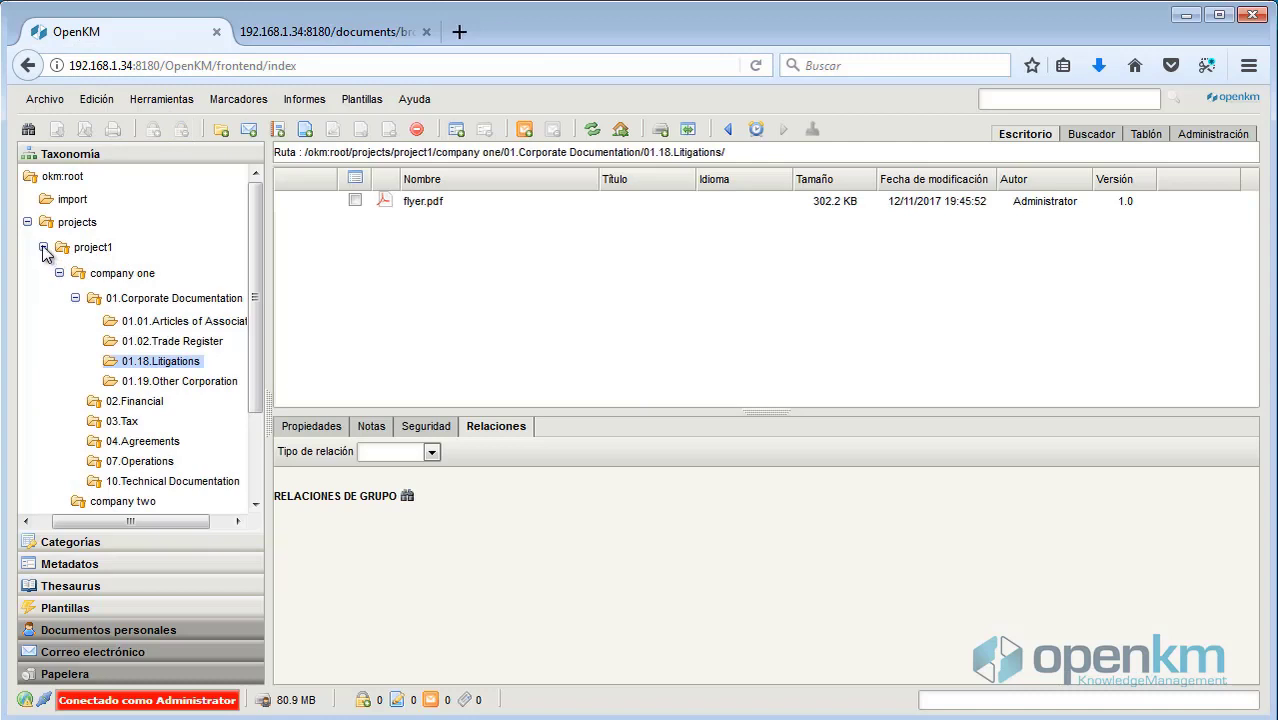
{"action": "left_click", "coordinate": [43, 247]}
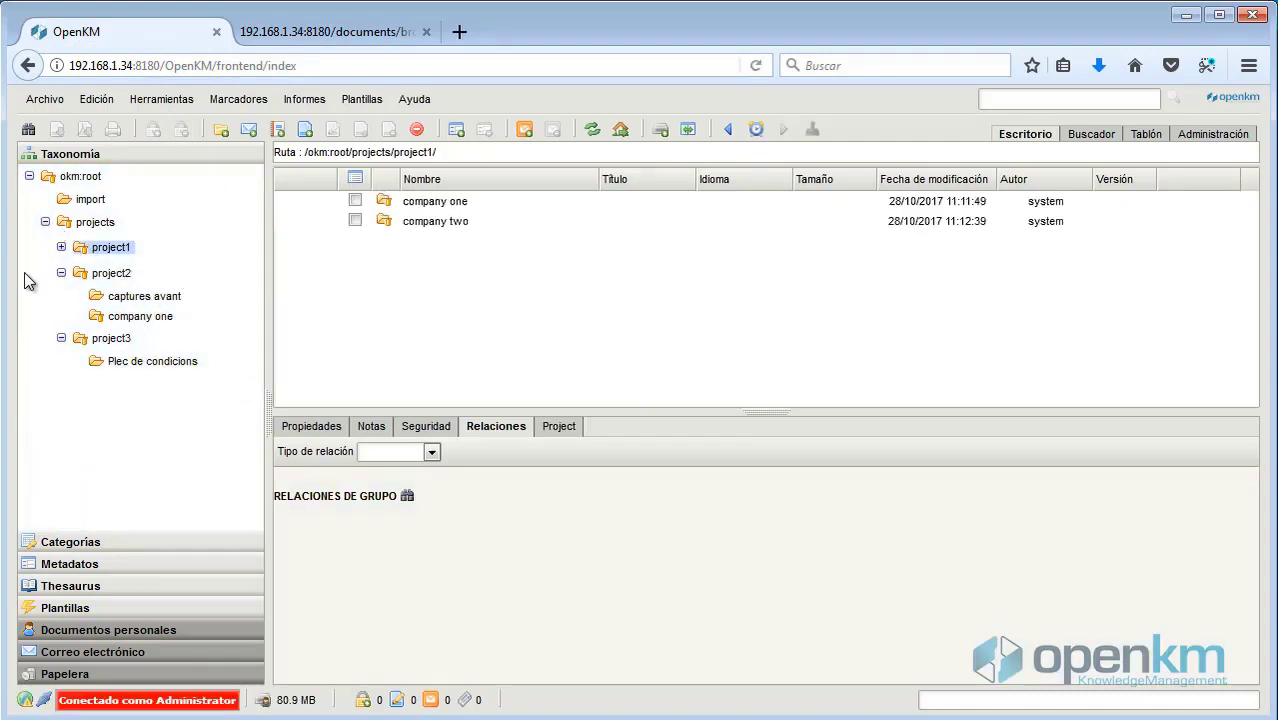
{"action": "left_click", "coordinate": [61, 272]}
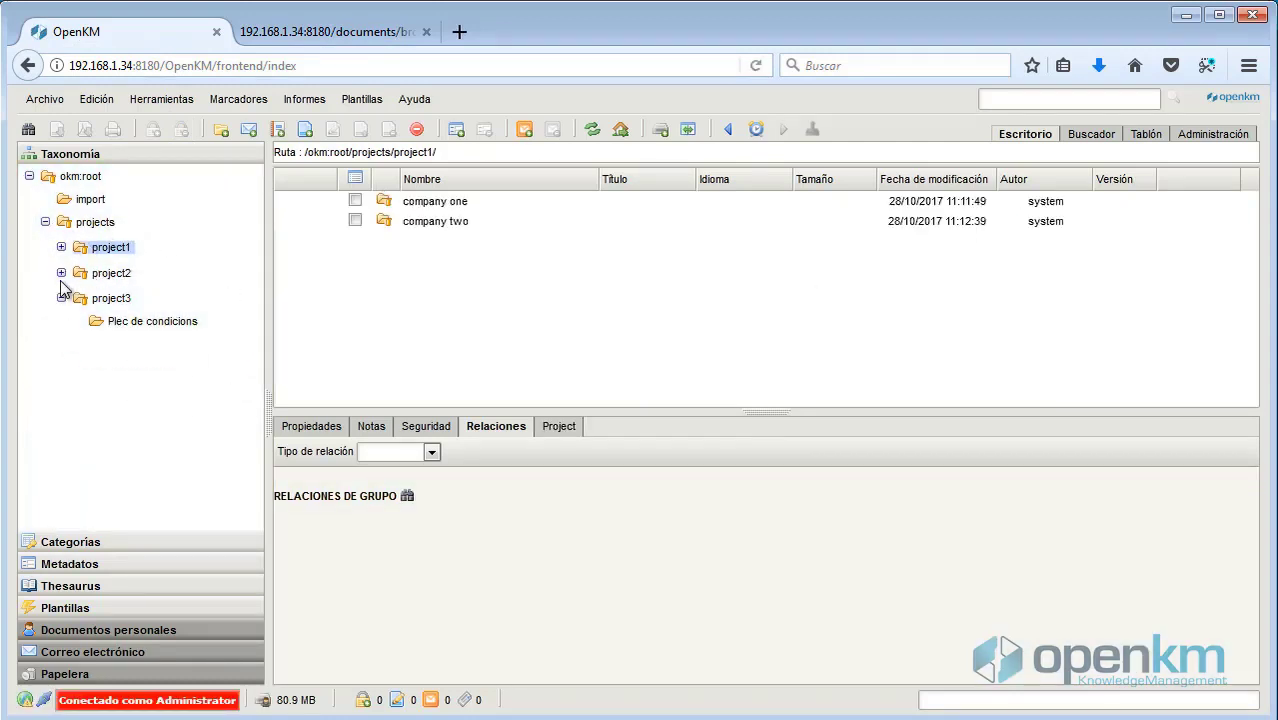